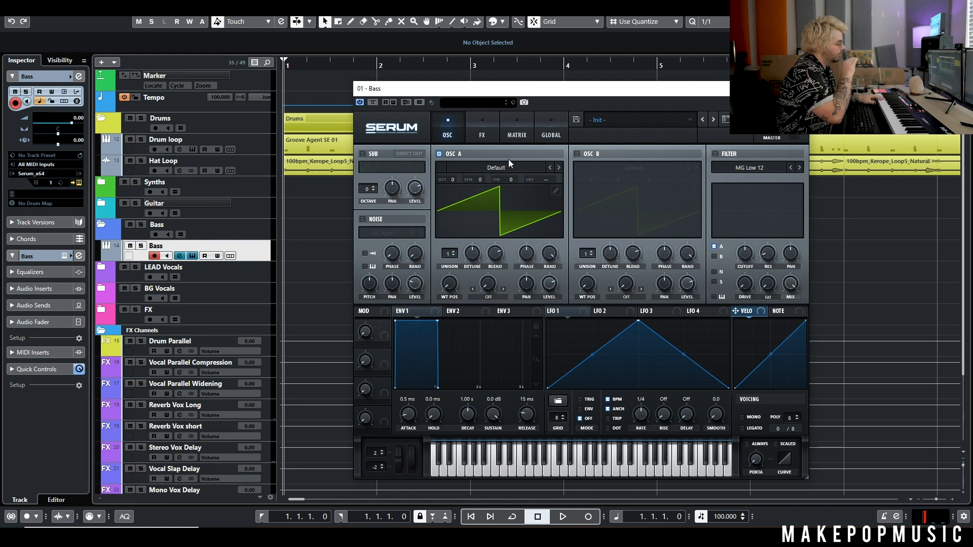
Turn on the filter and reshape LFO 1 into a downward ramp.
left_click(715, 154)
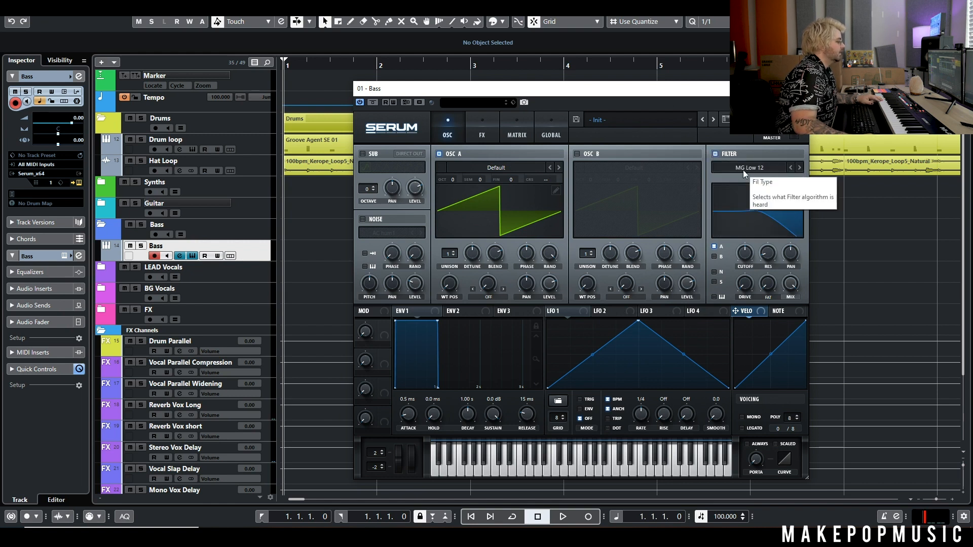
left_click_drag(638, 321, 548, 322)
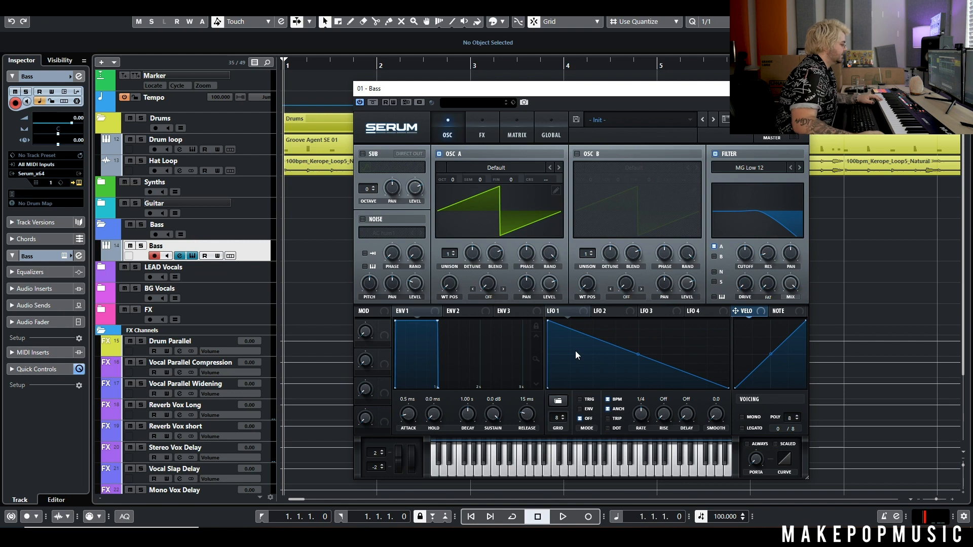
Route LFO 1 to the filter cutoff, set to retrigger per note in envelope mode.
left_click_drag(550, 311, 720, 292)
left_click_drag(746, 258, 745, 254)
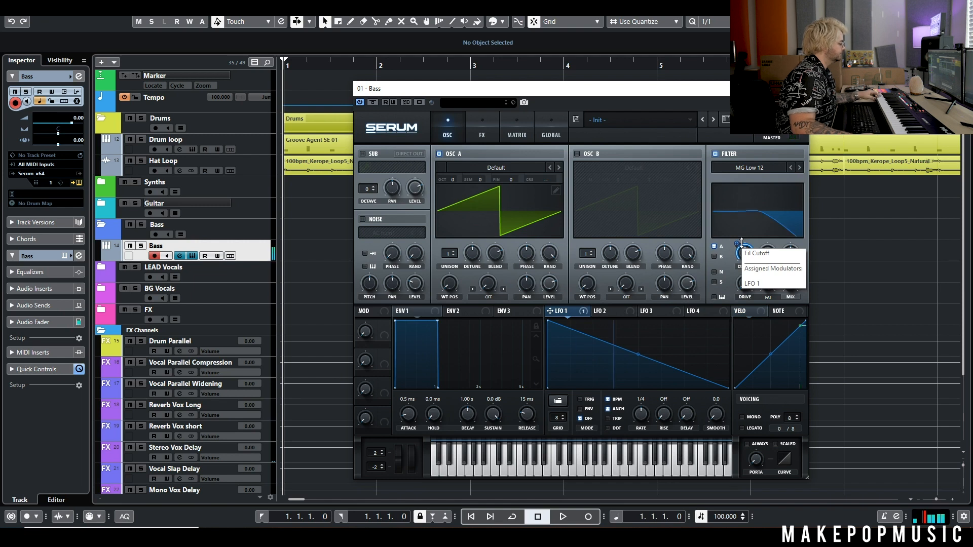
left_click(587, 401)
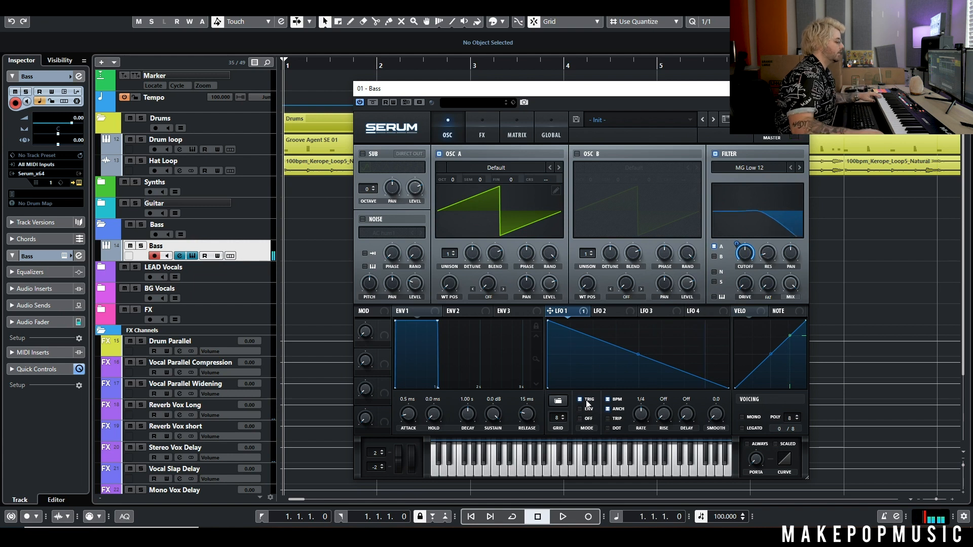
left_click(586, 409)
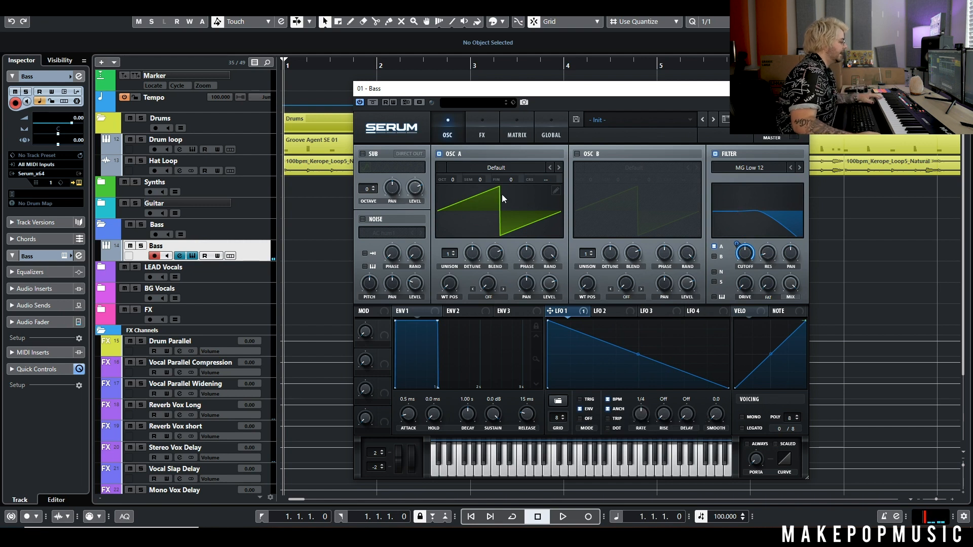
After comparing the filter bypassed, raise oscillator A to 7 unison voices and enable the sub through the filter.
left_click(715, 154)
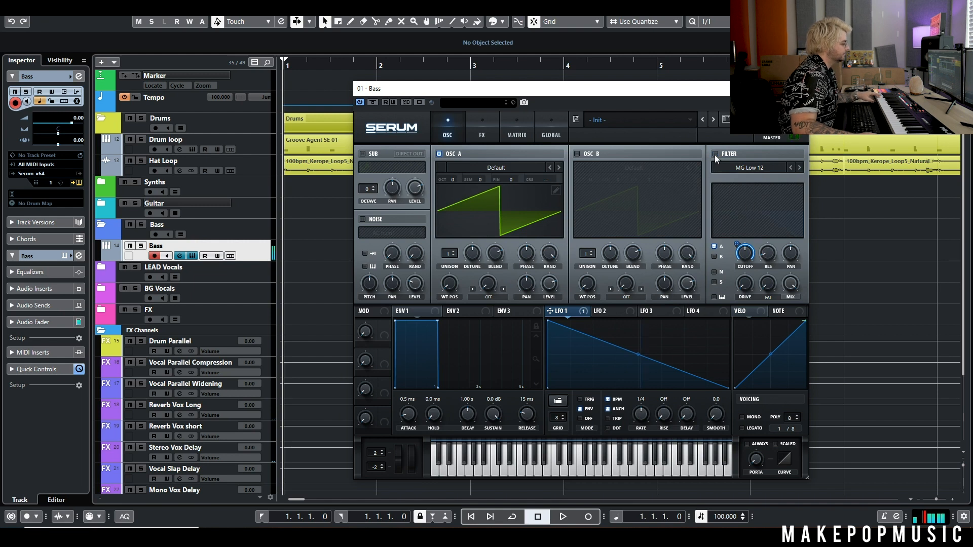
left_click(715, 154)
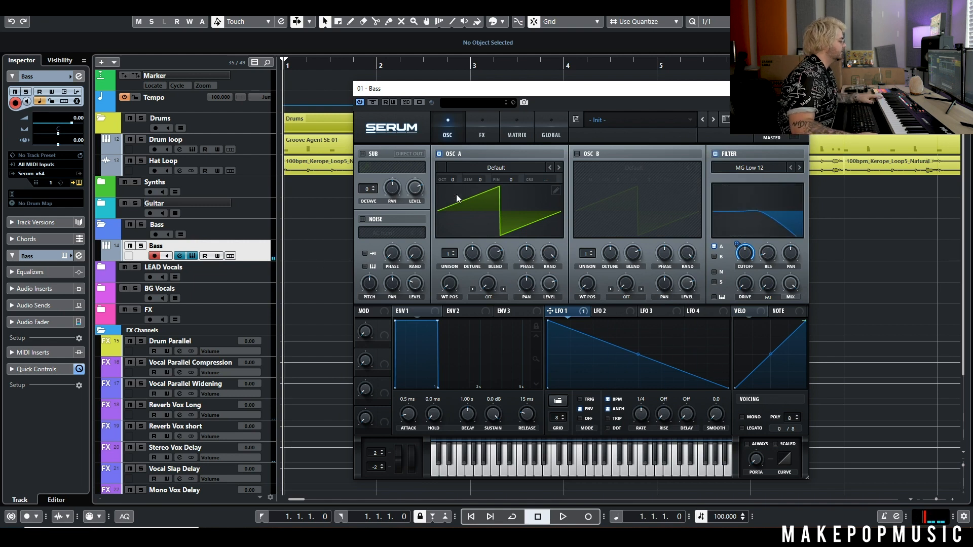
left_click_drag(454, 253, 460, 215)
left_click_drag(467, 251, 488, 234)
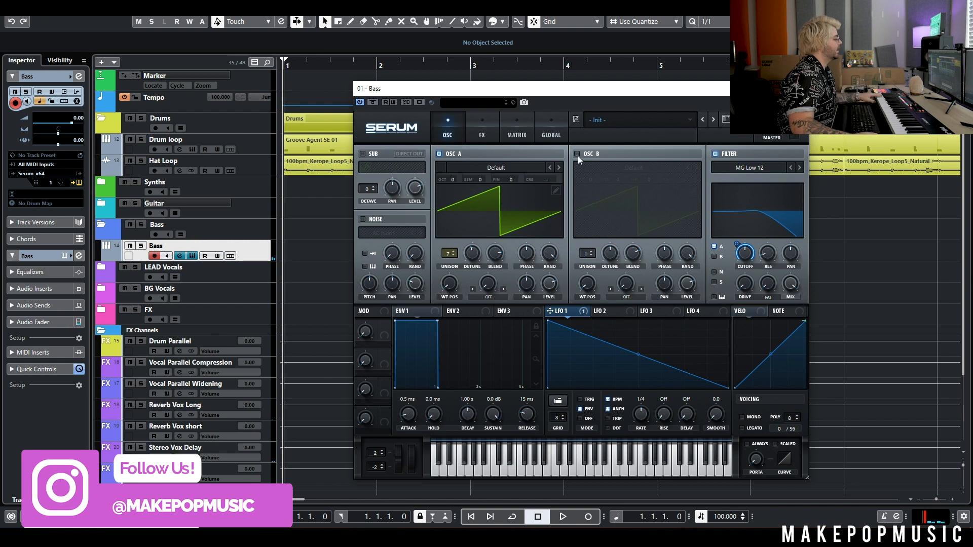
left_click(369, 154)
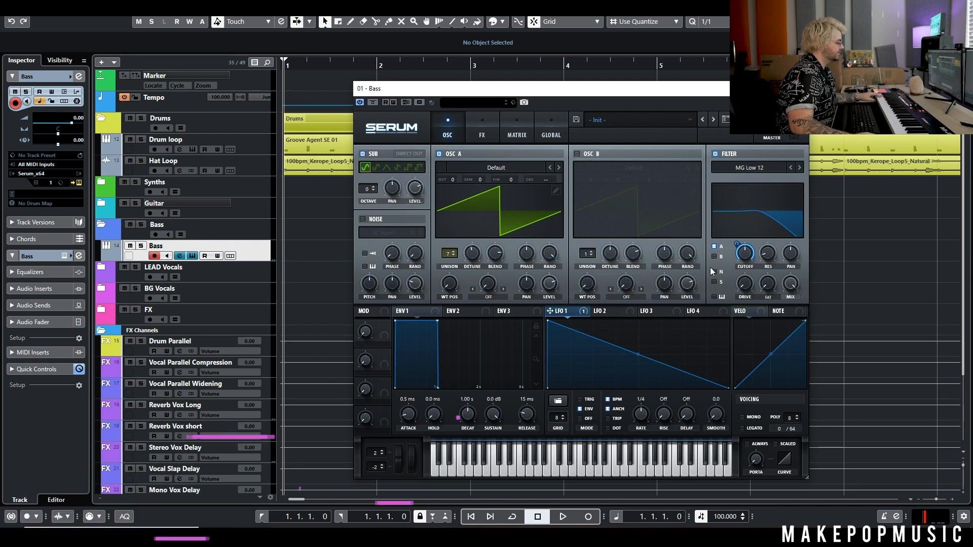
left_click(714, 282)
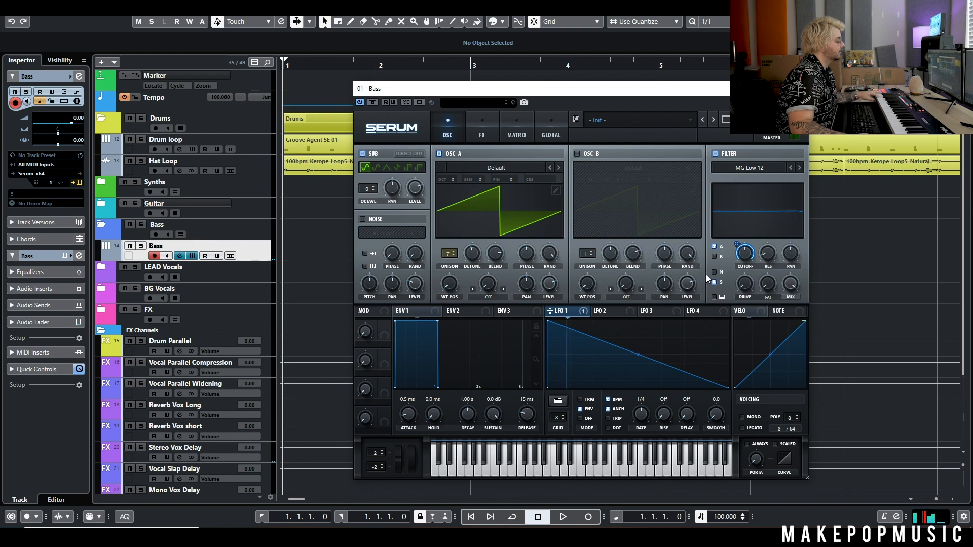
Give envelope 1 a longer decay, lower sustain and a 1.00 s release.
left_click_drag(438, 321, 449, 358)
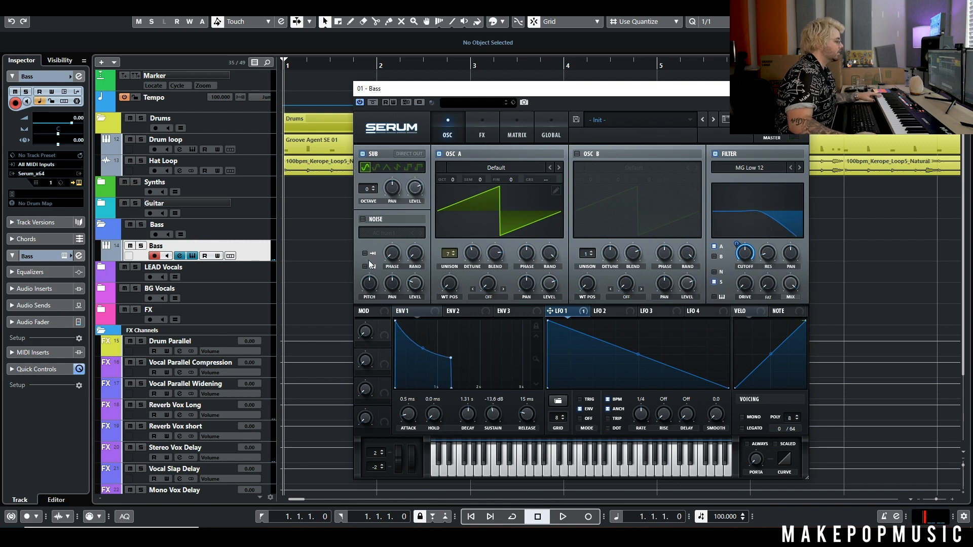
left_click_drag(514, 423, 533, 413)
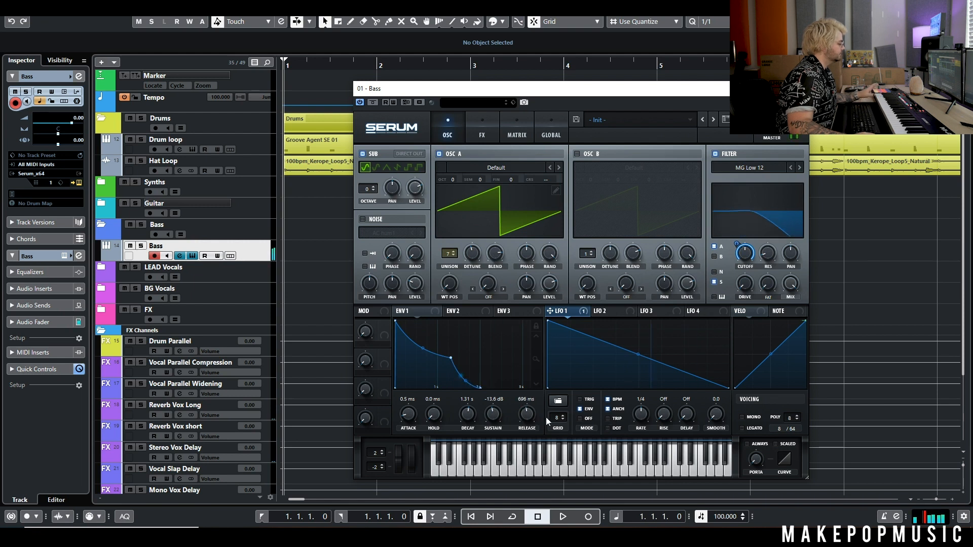
left_click_drag(528, 415, 528, 414)
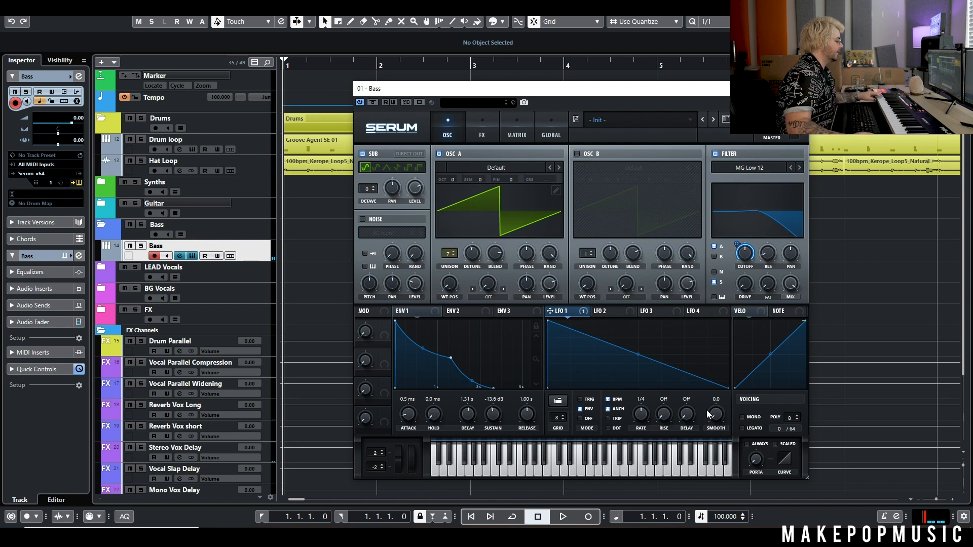
Switch the voicing to mono, comparing it against polyphonic first.
left_click(744, 417)
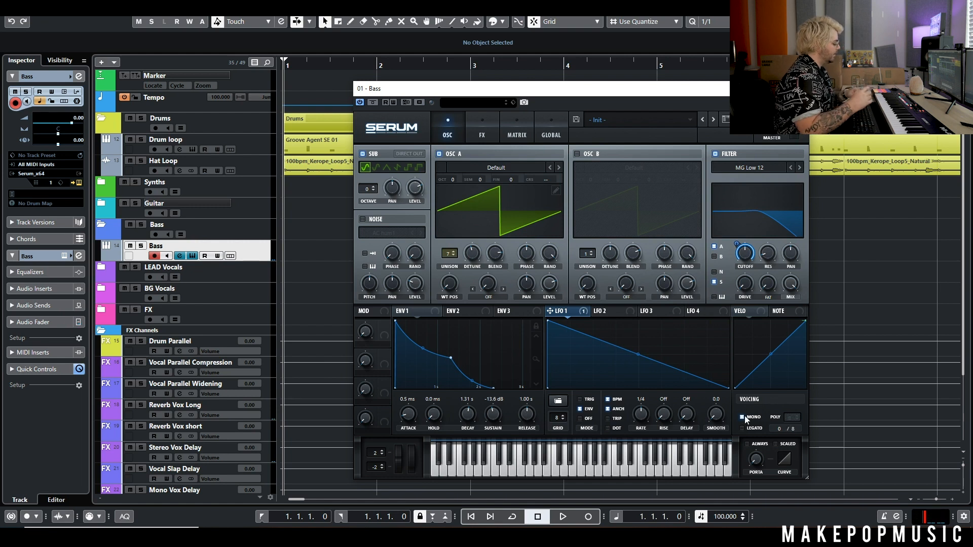
left_click(744, 417)
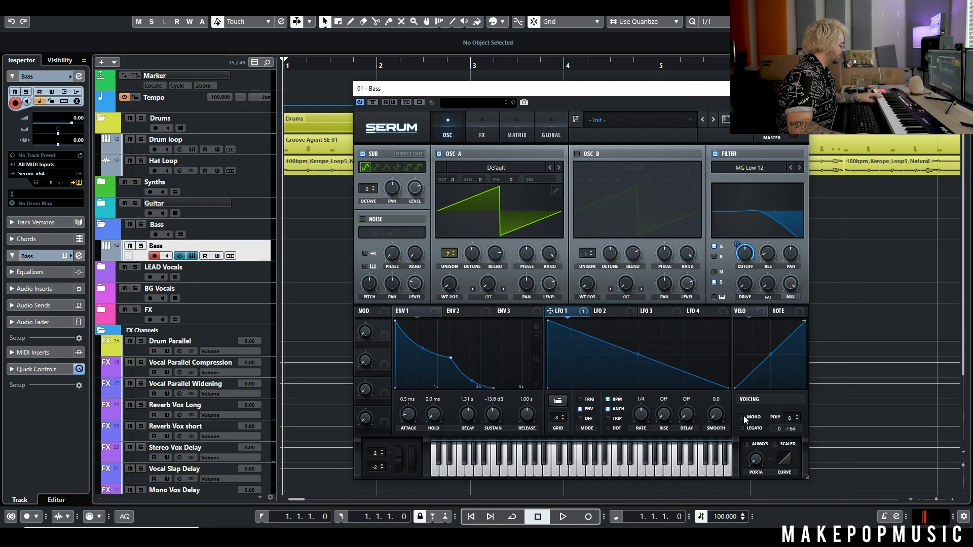
left_click(743, 417)
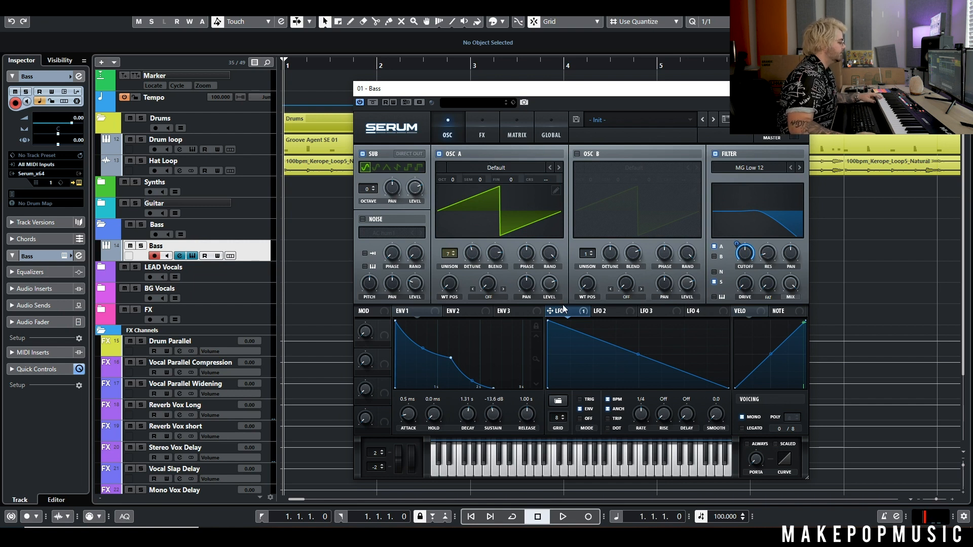
Turn on oscillator B, step through its wavetables and set wavetable position to 52.
left_click(433, 315)
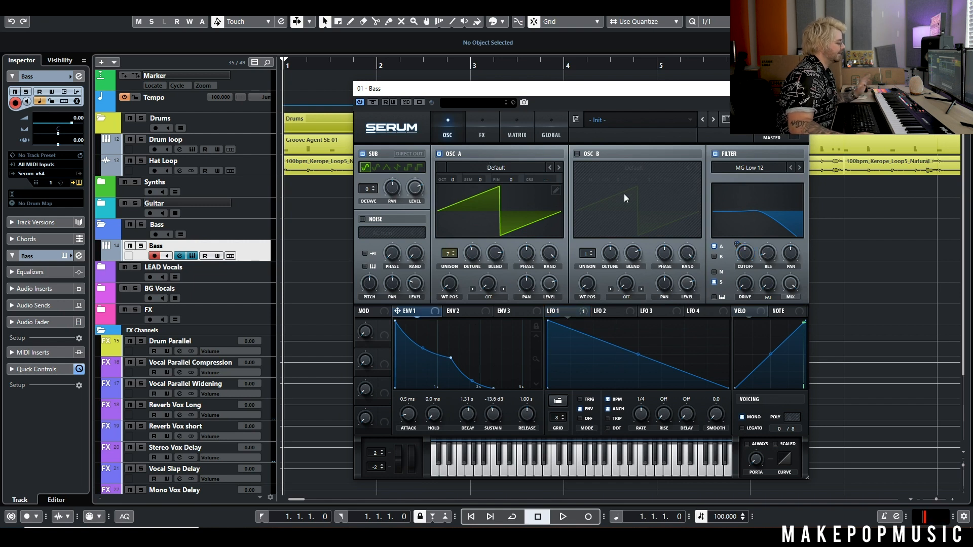
left_click(577, 153)
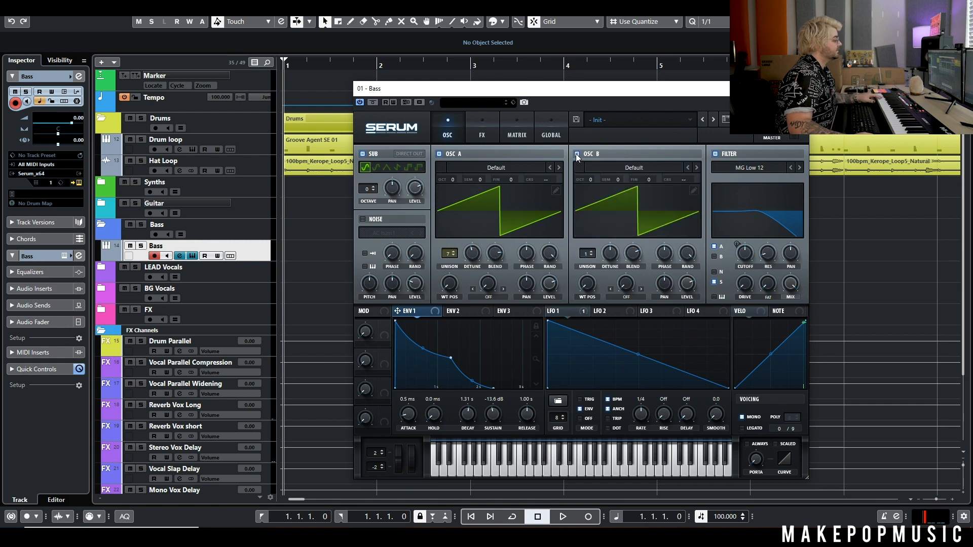
left_click(698, 168)
left_click(697, 168)
left_click(697, 168)
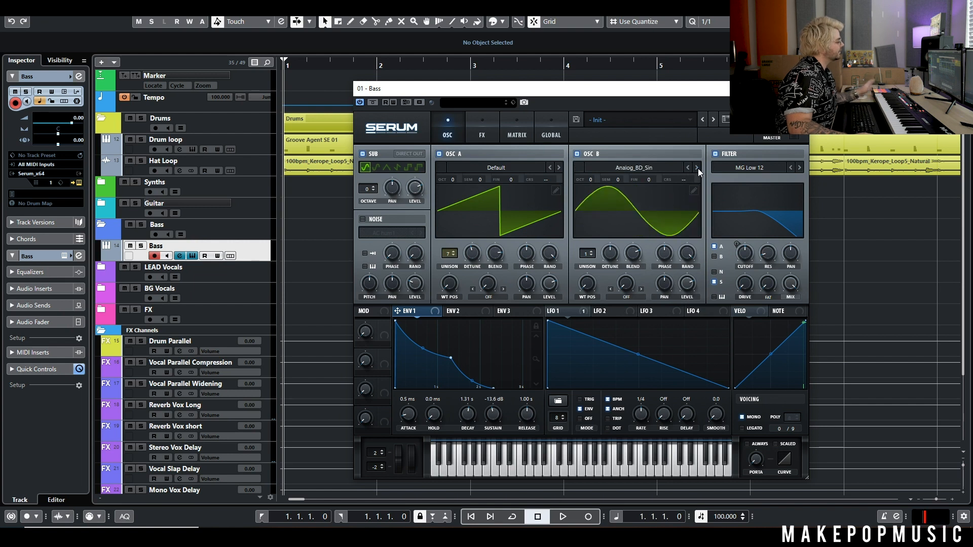
left_click(698, 167)
left_click_drag(593, 281, 598, 249)
Switch oscillator B to Basic Mini and mute oscillator A and the sub to solo it.
left_click(697, 168)
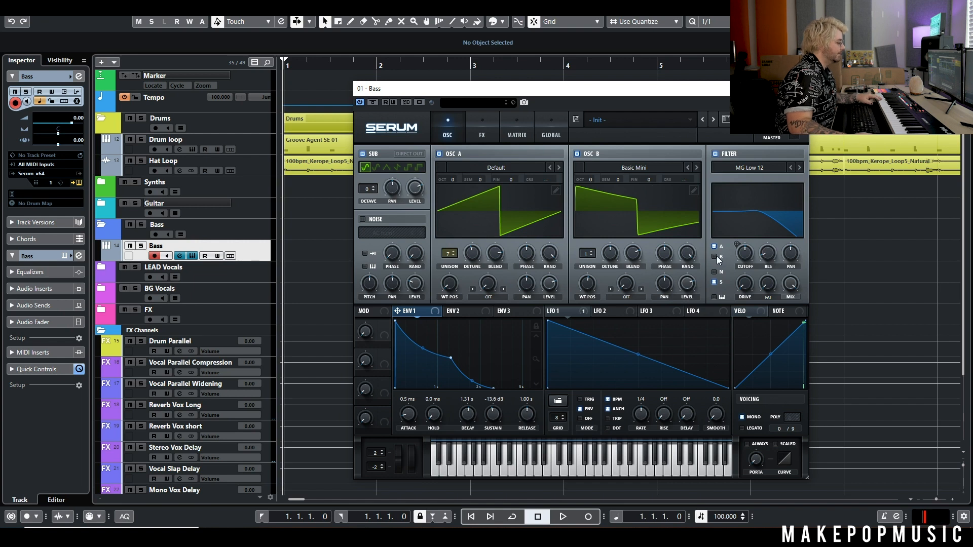
left_click(439, 155)
left_click(362, 155)
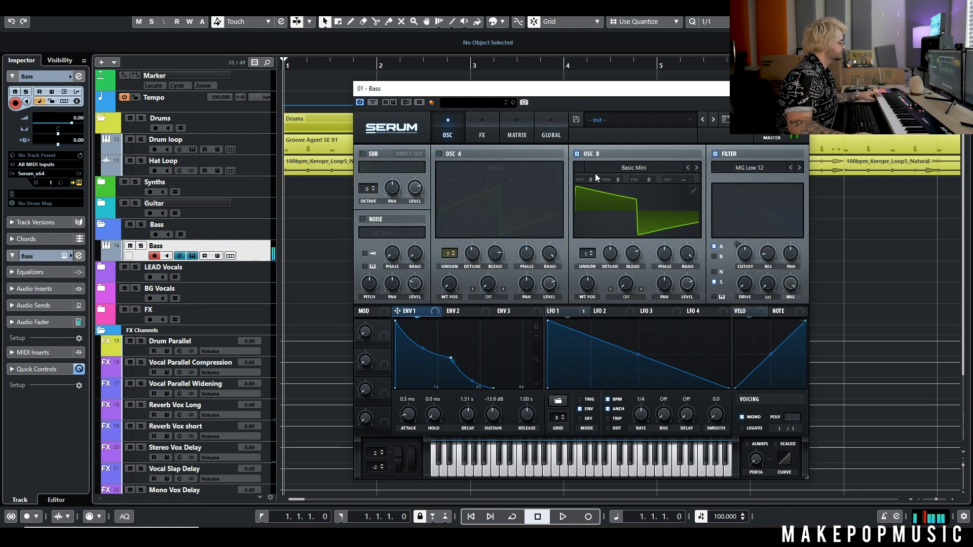
Route oscillator B through the filter, re-enable oscillator A and the sub, and add an LFO 1 point.
left_click(714, 257)
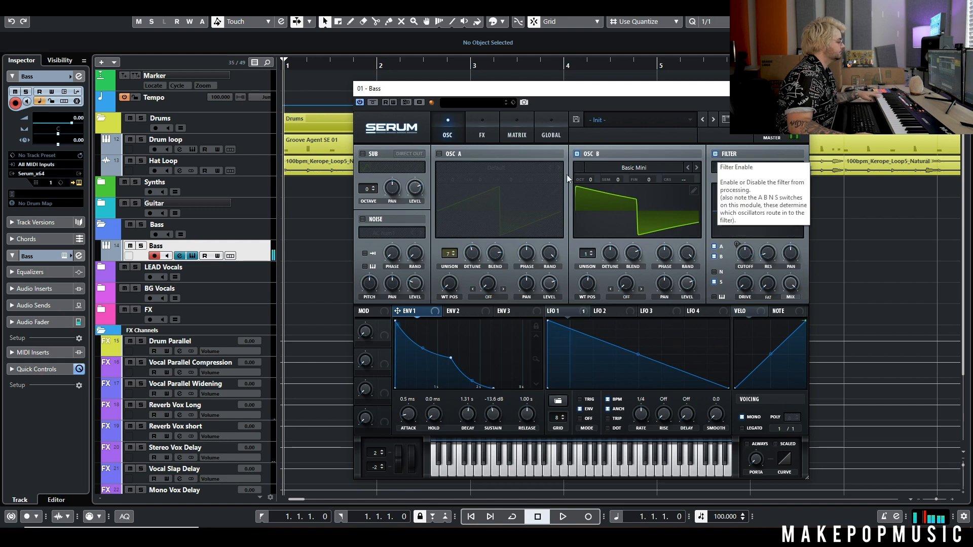
left_click(439, 154)
left_click(363, 154)
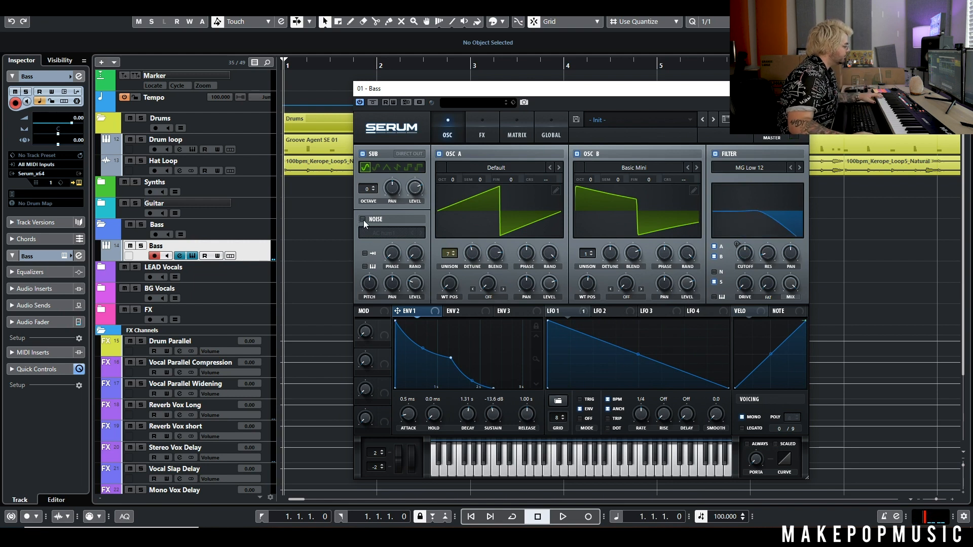
mouse_move(418, 283)
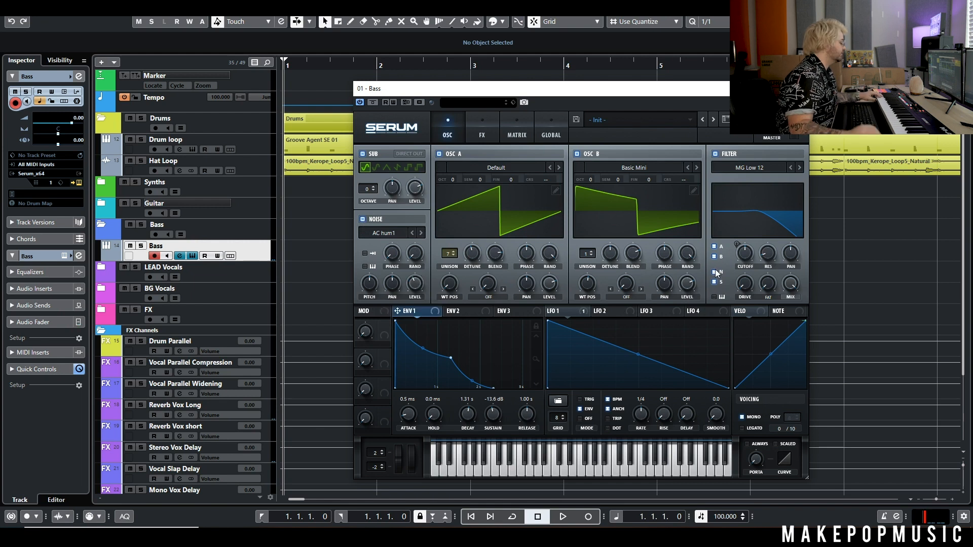
double_click(563, 336)
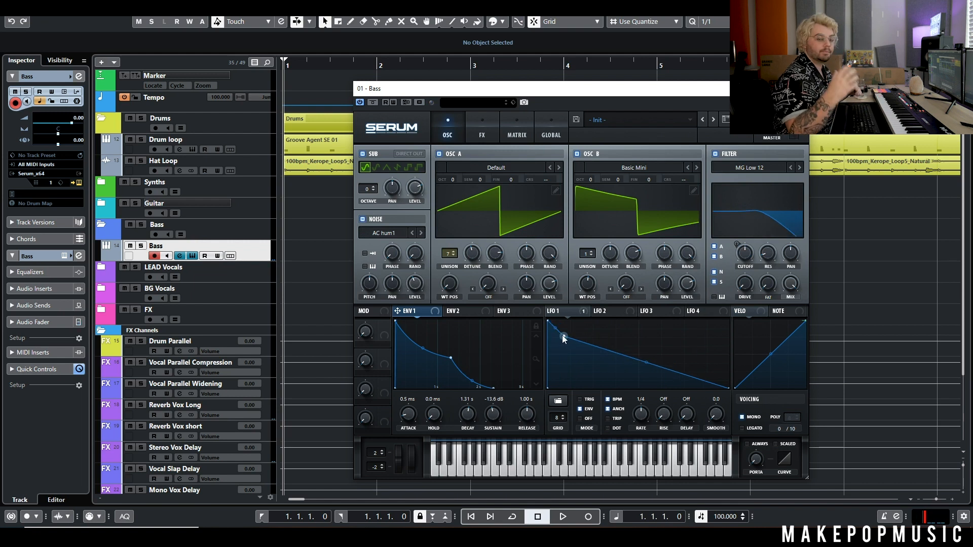
Pull the new LFO 1 point down so the curve drops steeply at first.
left_click_drag(562, 336, 614, 341)
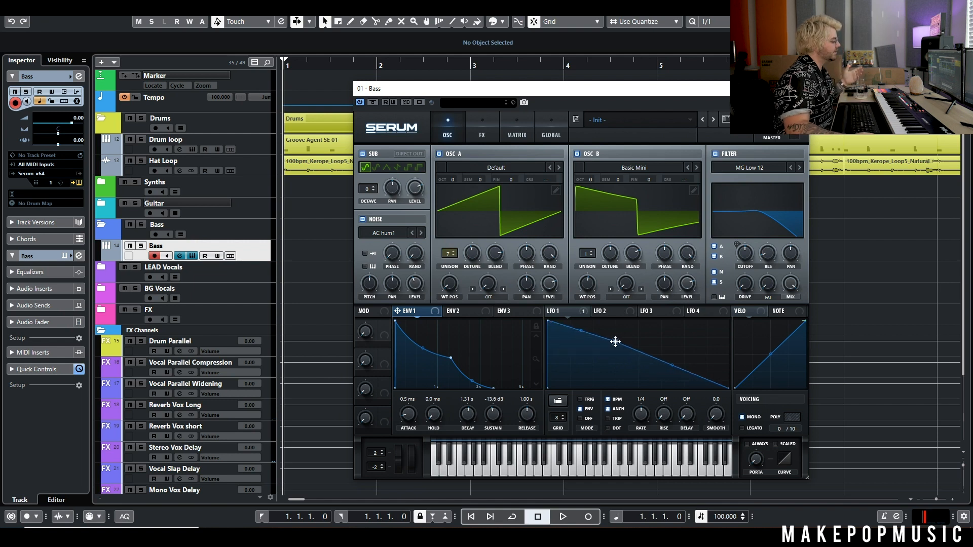
left_click_drag(614, 341, 561, 347)
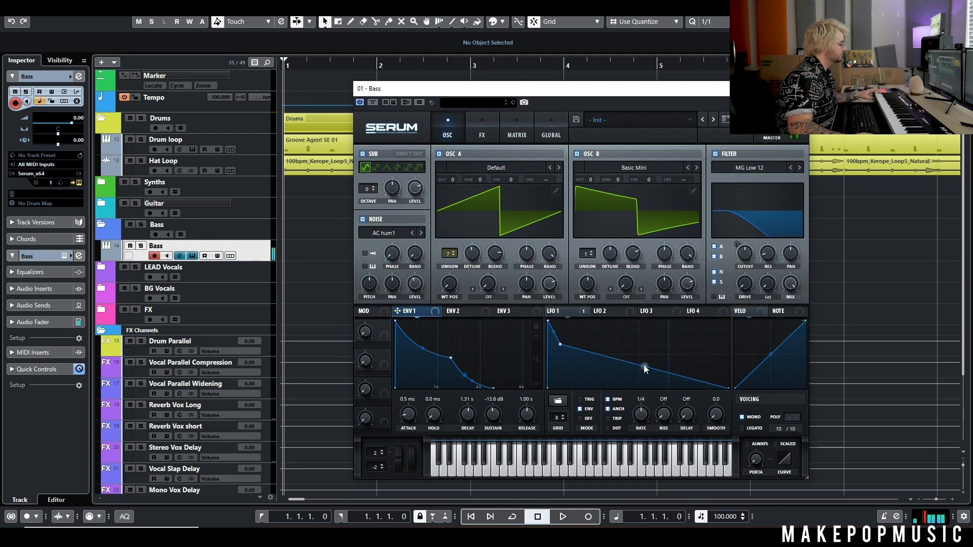
left_click(584, 310)
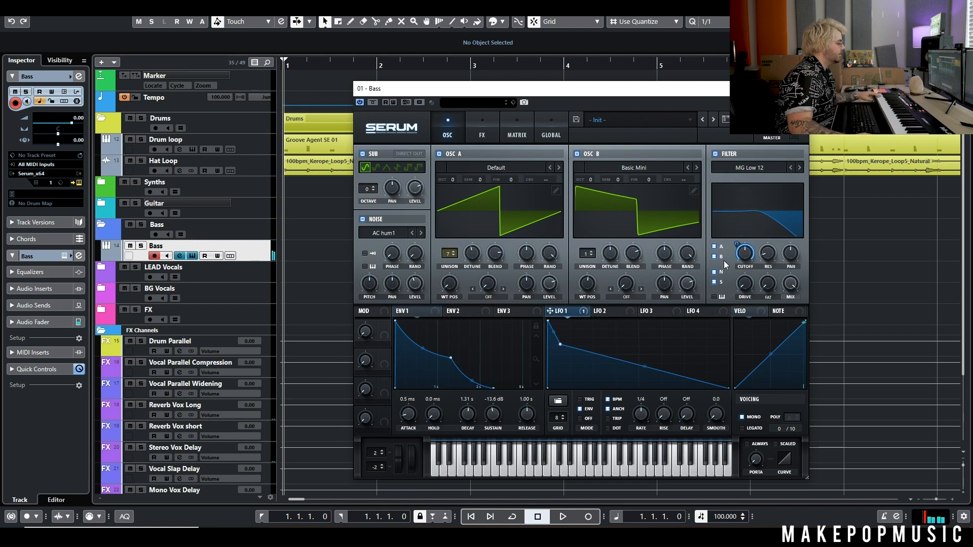
Settle the filter cutoff around 560 Hz and switch on the Hyper/Dimension effect.
mouse_move(738, 247)
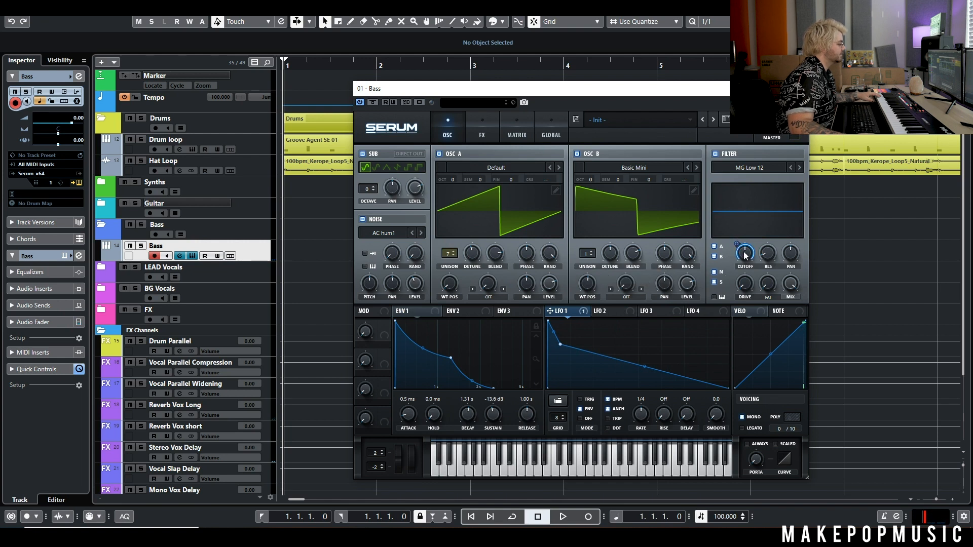
mouse_move(746, 265)
left_mouse_down()
mouse_move(742, 289)
mouse_move(748, 238)
mouse_move(746, 258)
left_mouse_up()
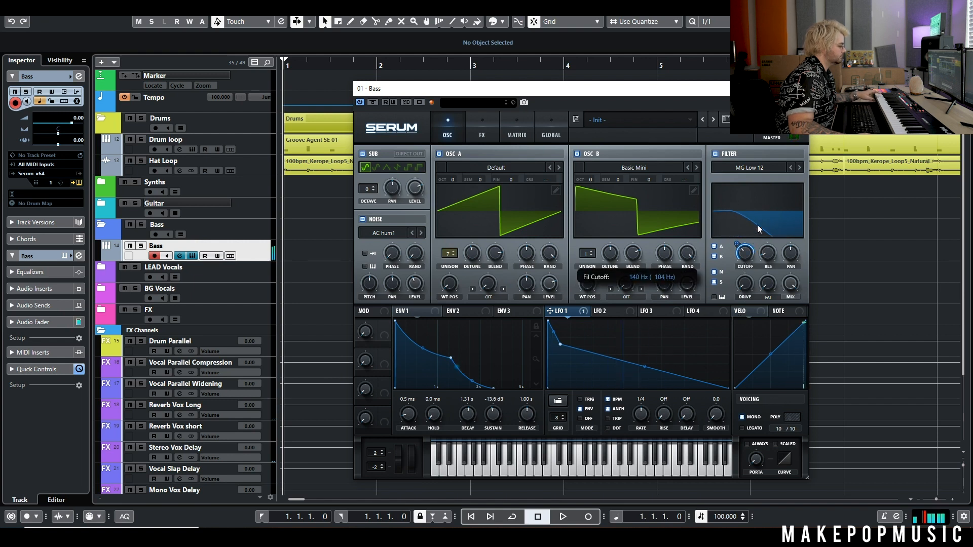
mouse_move(762, 214)
left_mouse_down()
mouse_move(780, 172)
mouse_move(760, 248)
mouse_move(766, 214)
left_mouse_up()
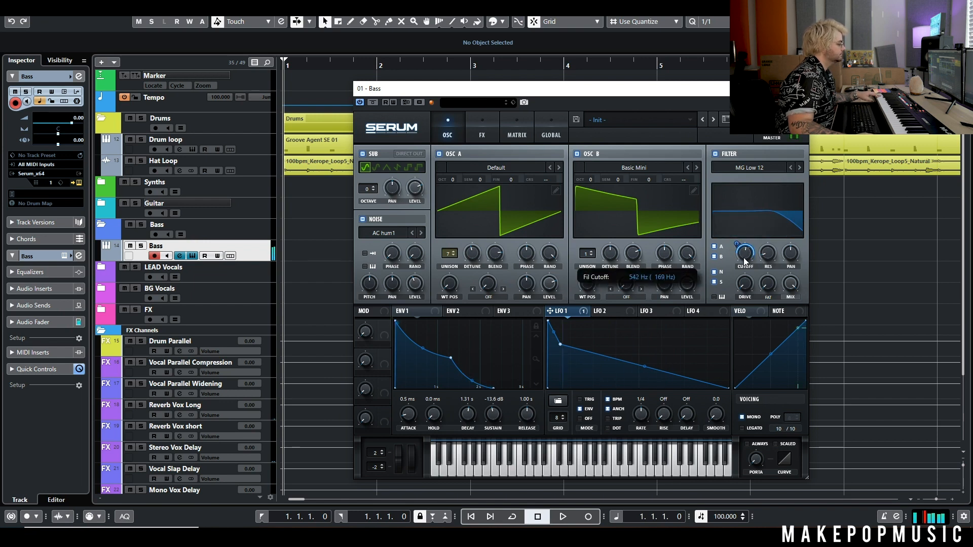
left_click_drag(744, 258, 744, 259)
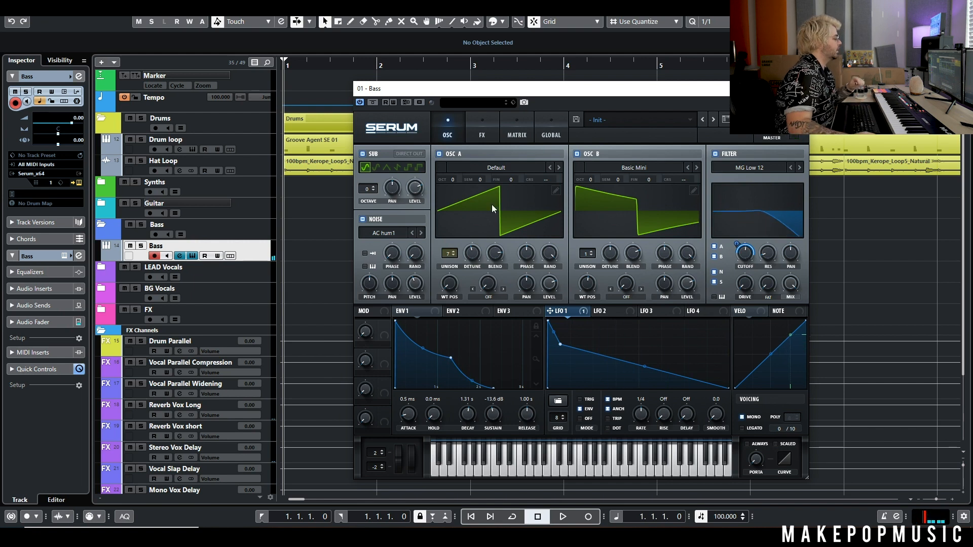
left_click(482, 133)
left_click(367, 157)
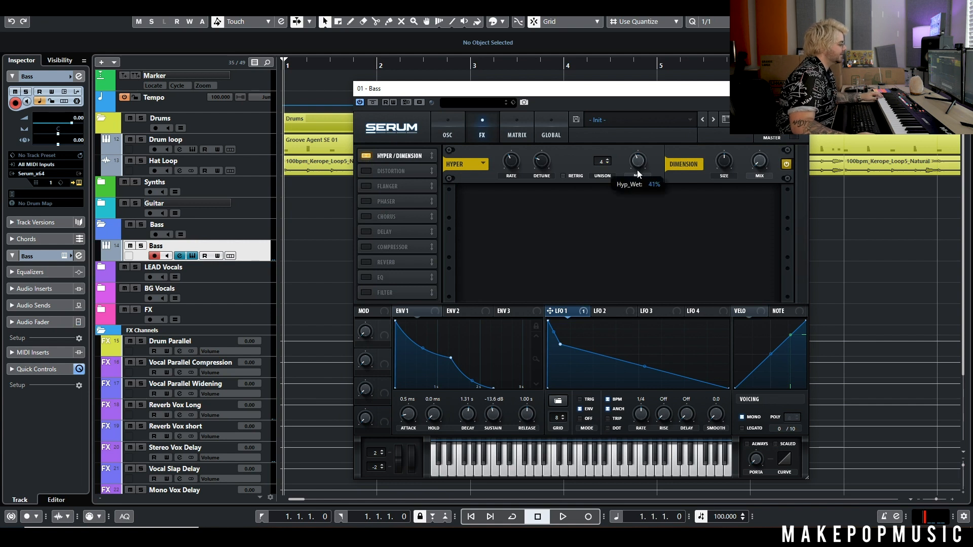
Enable HardClip distortion with drive near 54% and mix around 37%.
left_click(448, 133)
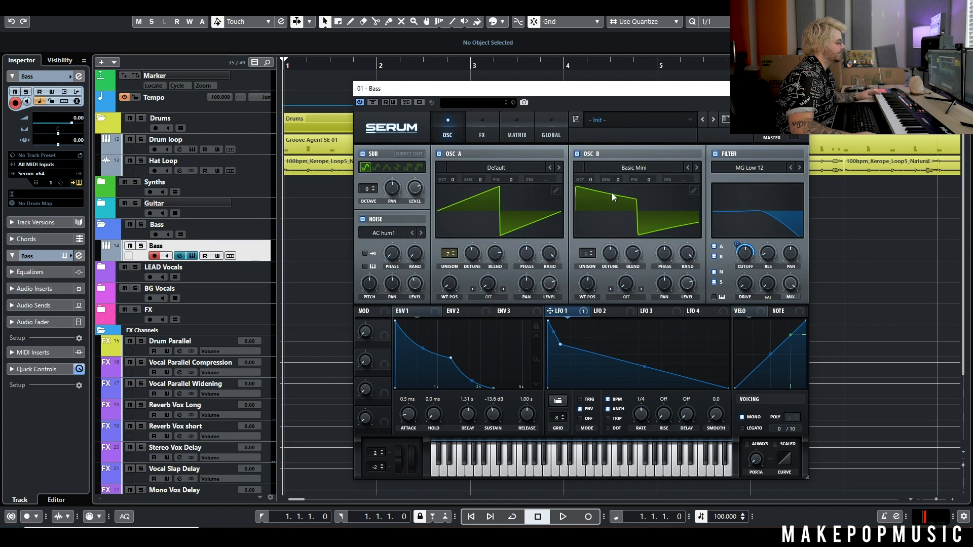
left_click(476, 136)
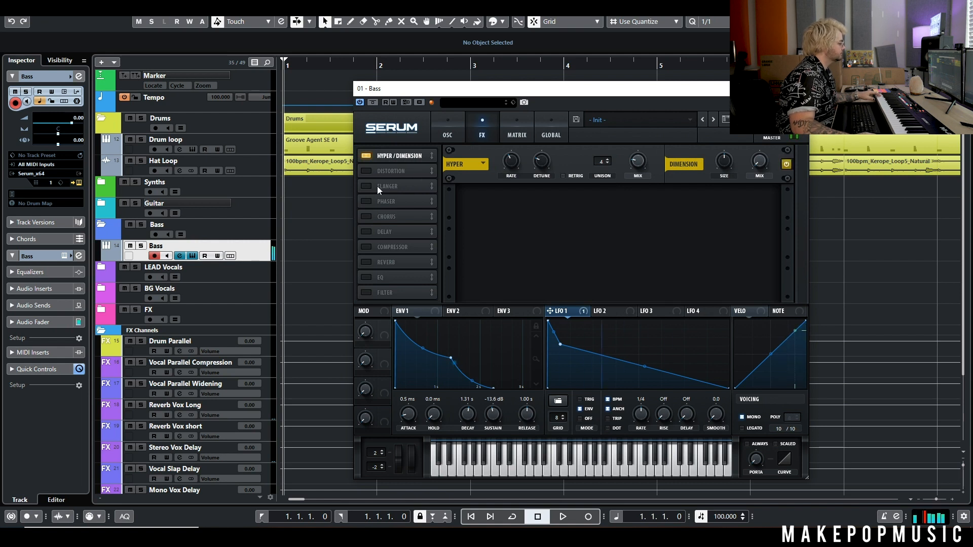
left_click(366, 172)
left_click(559, 204)
left_click(558, 204)
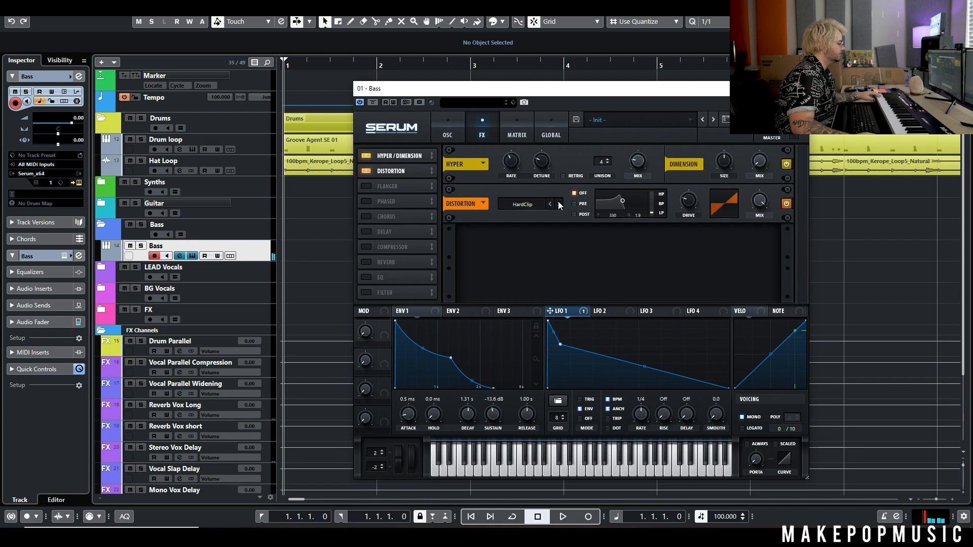
left_click_drag(756, 198, 759, 258)
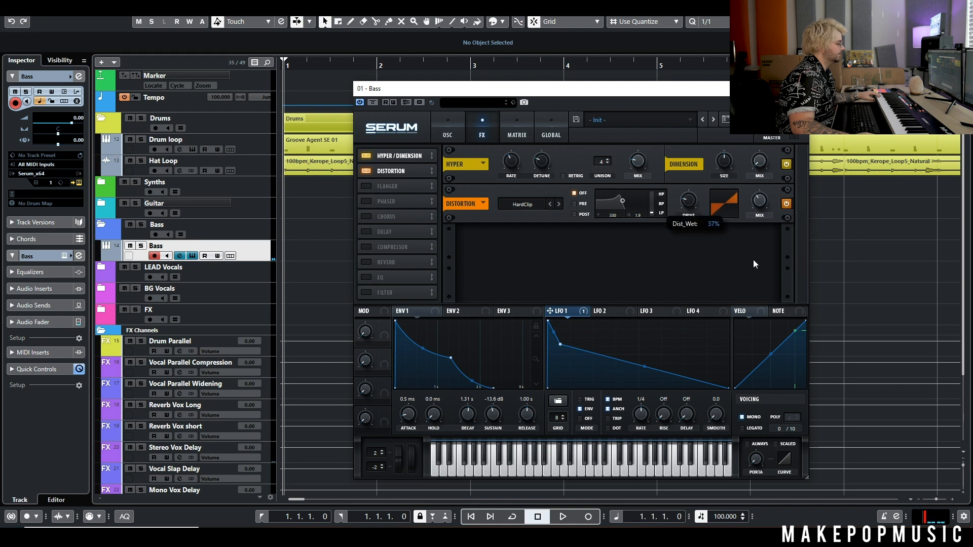
left_click_drag(689, 201, 701, 181)
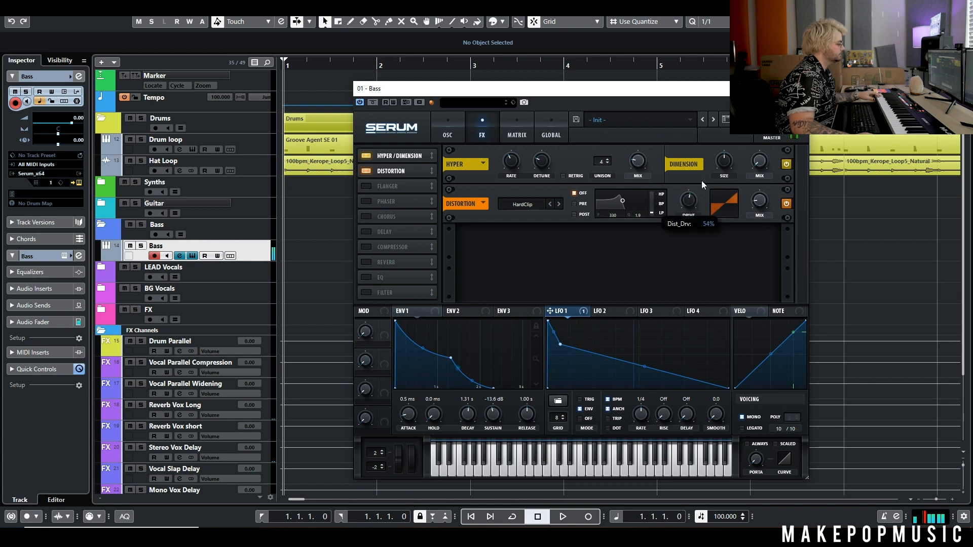
left_click_drag(713, 148, 700, 191)
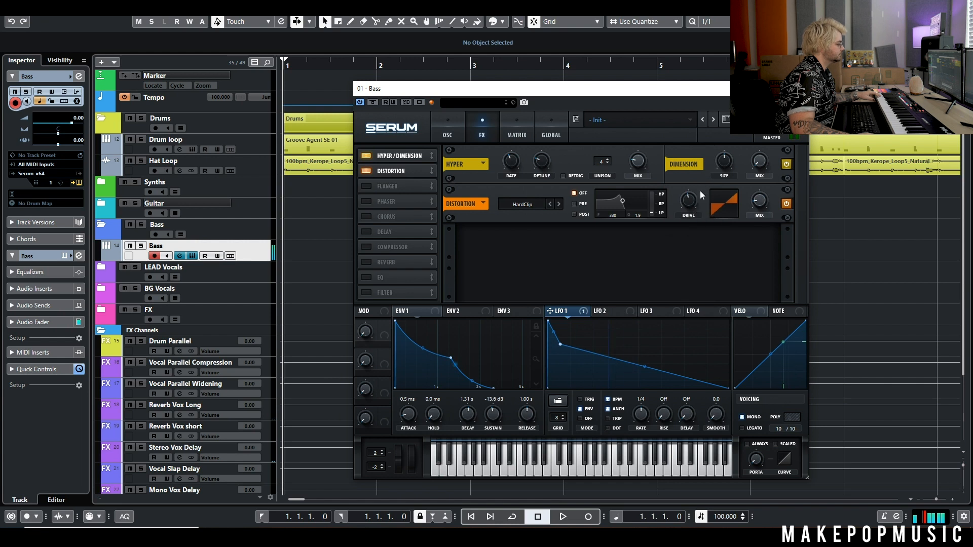
Enable the chorus, lengthen its second delay and raise feedback to 42%.
left_click(364, 216)
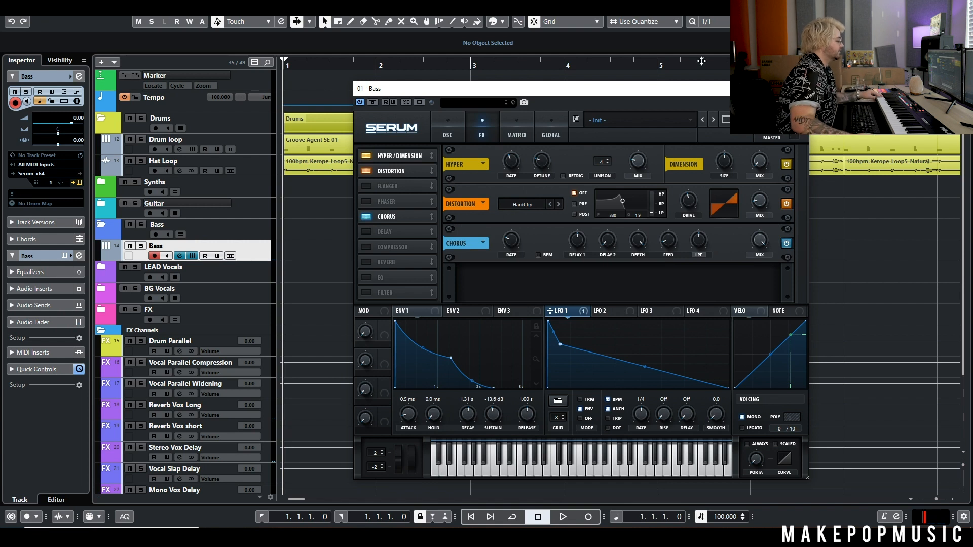
left_click_drag(606, 243, 615, 227)
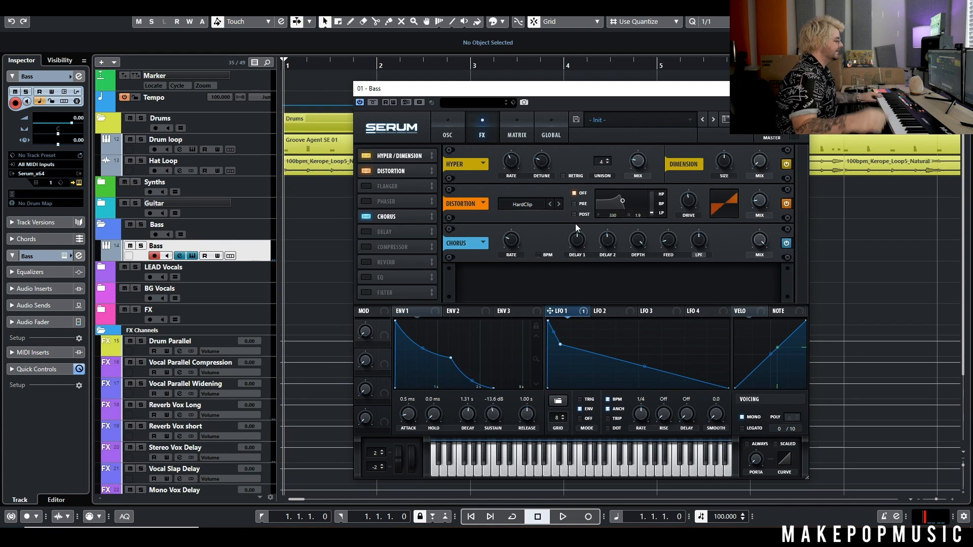
mouse_move(607, 241)
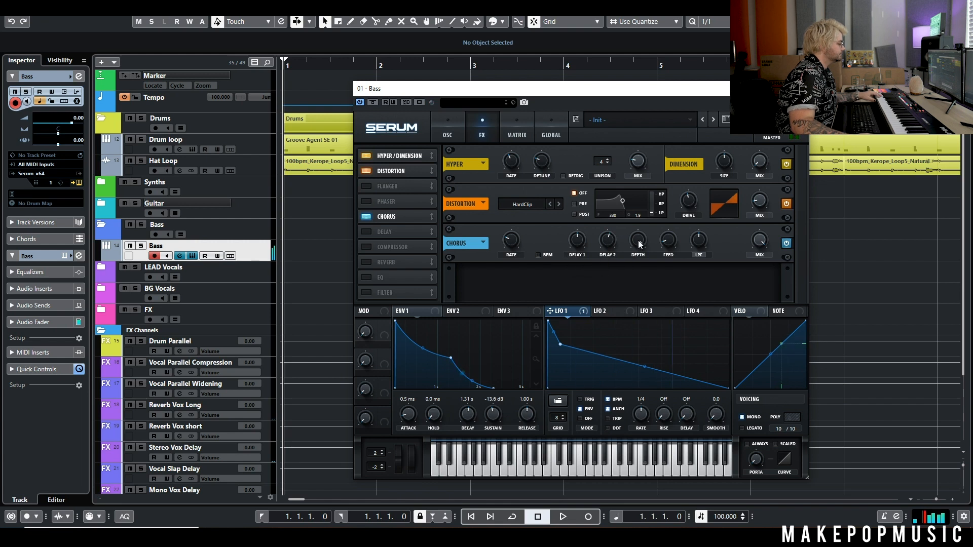
mouse_move(667, 227)
left_click_drag(667, 226, 675, 209)
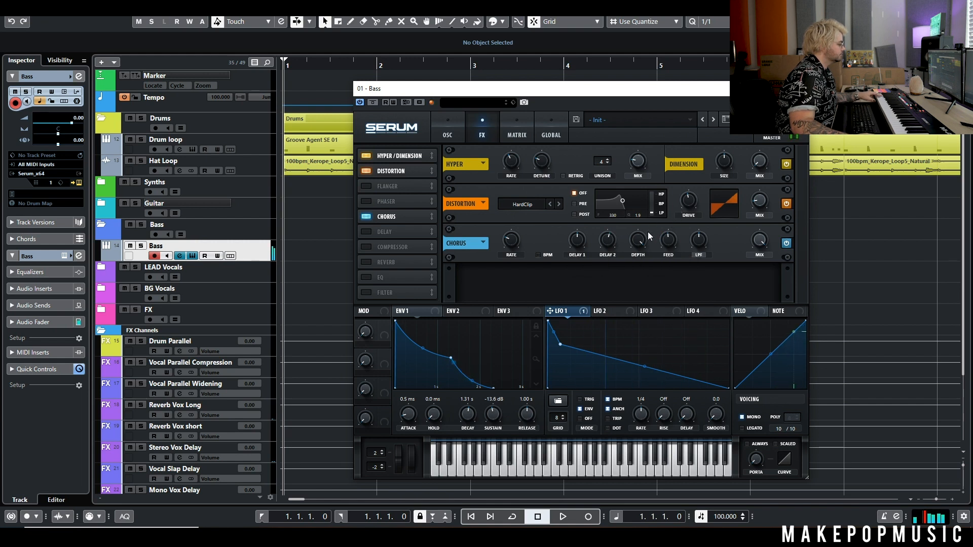
mouse_move(610, 243)
left_click_drag(608, 241, 615, 227)
Compare the chorus bypassed, then give oscillator B 8 unison voices.
mouse_move(512, 246)
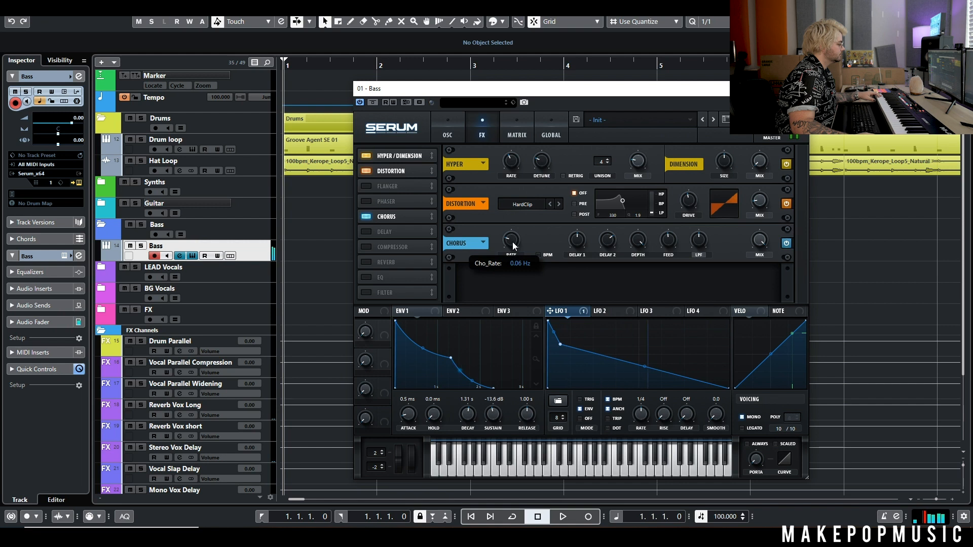
mouse_move(761, 242)
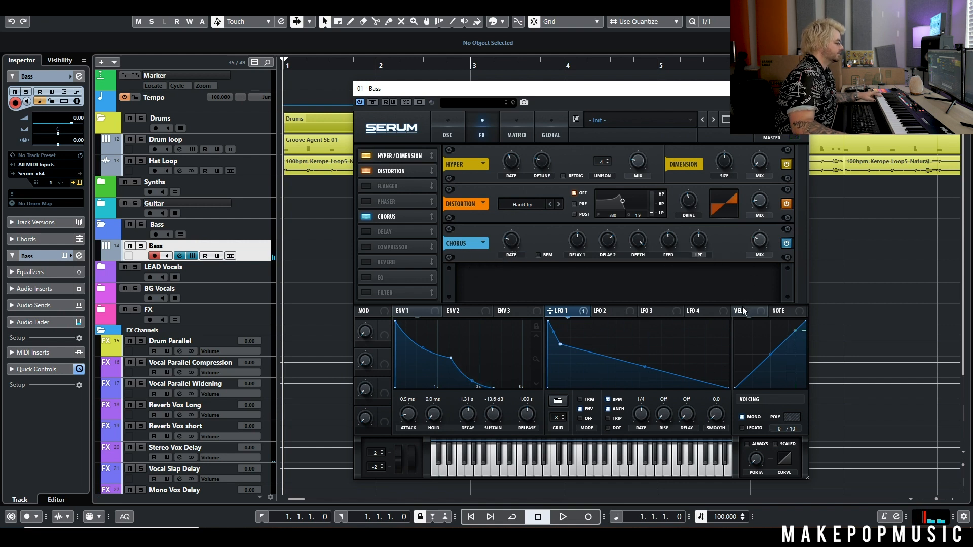
left_click(784, 244)
left_click(784, 244)
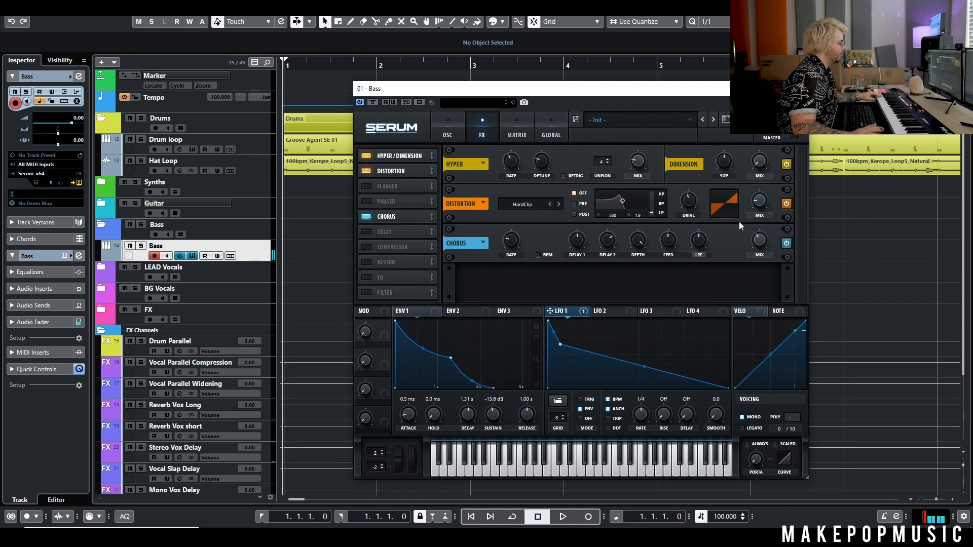
left_click(451, 122)
left_click_drag(588, 257, 596, 203)
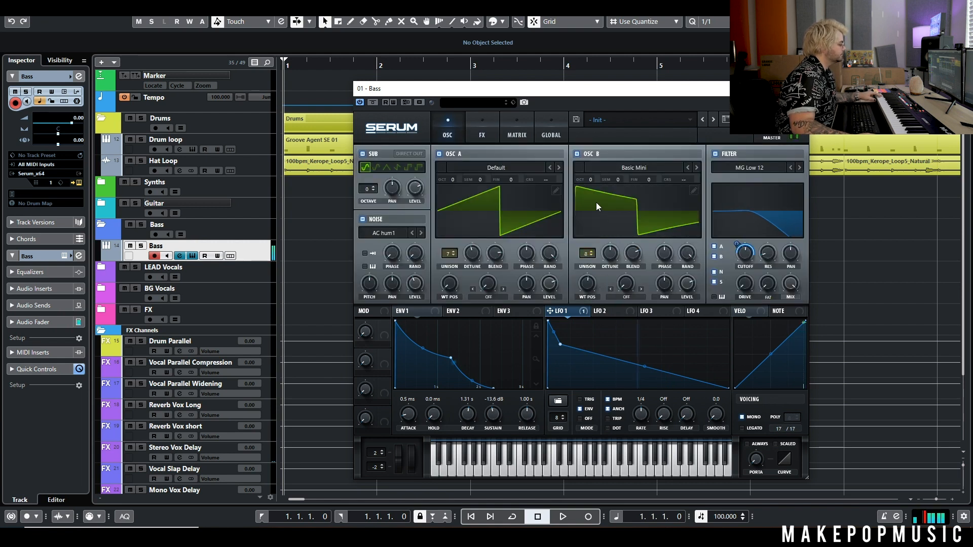
Enable the EQ, boost its narrowed high band to 12.4 dB, then switch it off.
left_click(491, 138)
left_click(365, 278)
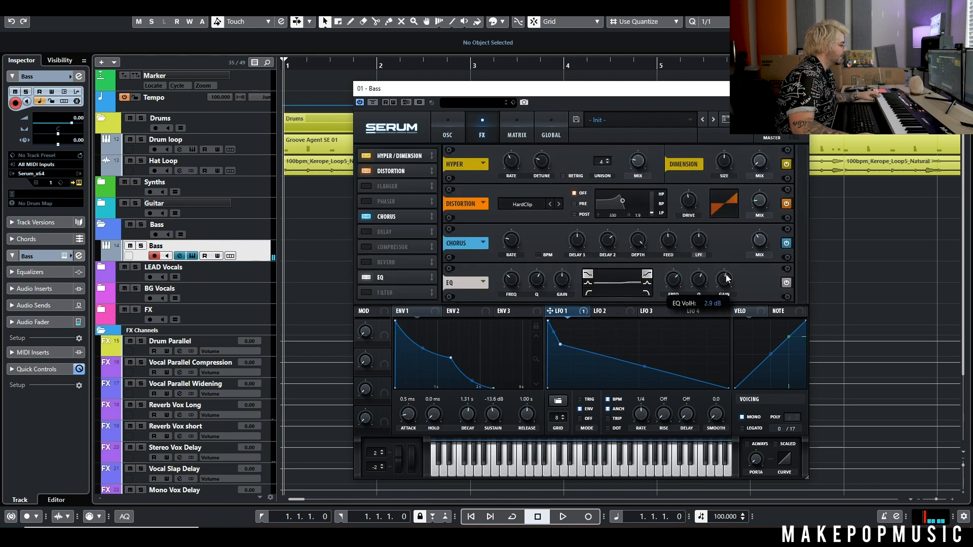
left_click_drag(709, 227, 672, 301)
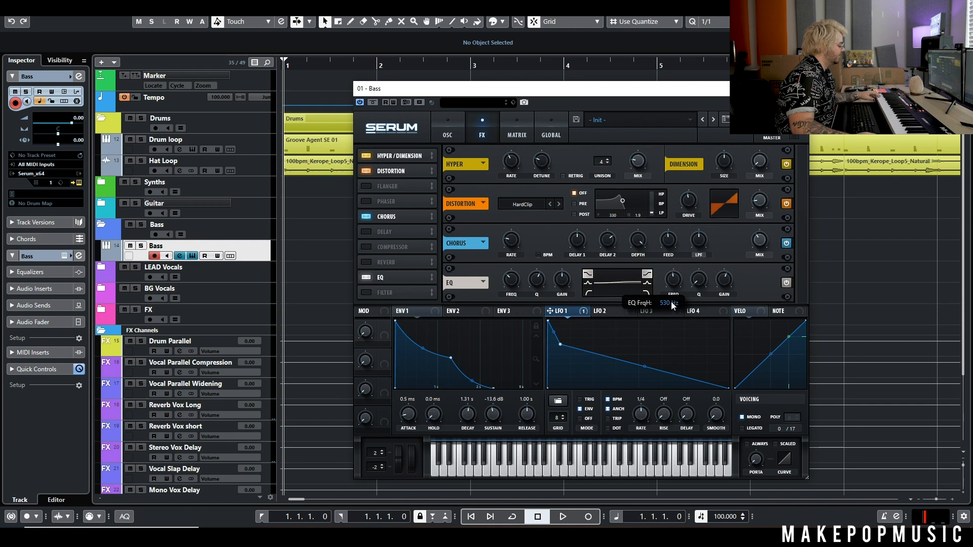
left_click(789, 282)
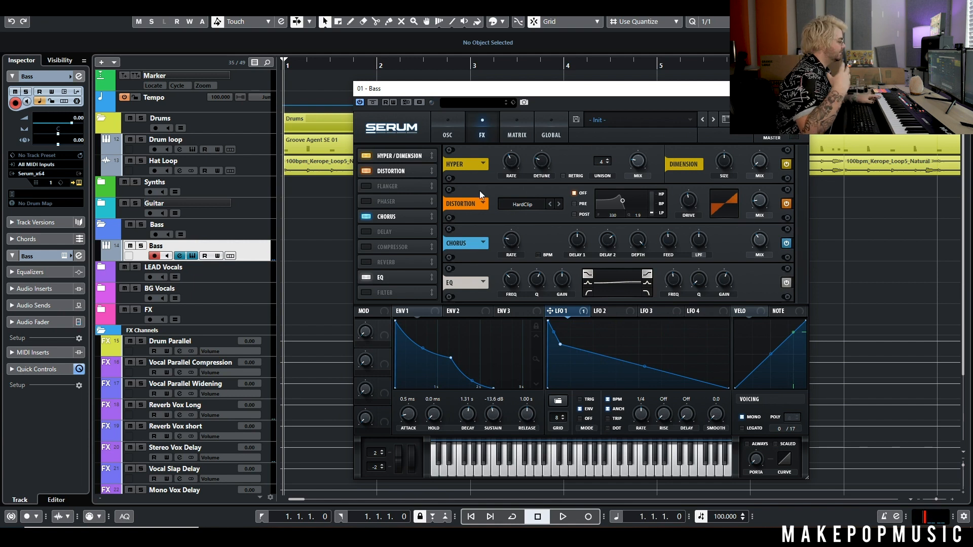
Return to the oscillator page, move the Serum window down and zoom the timeline to bars 1–20.
left_click(452, 135)
left_click_drag(477, 88, 494, 212)
key("g")
key("g")
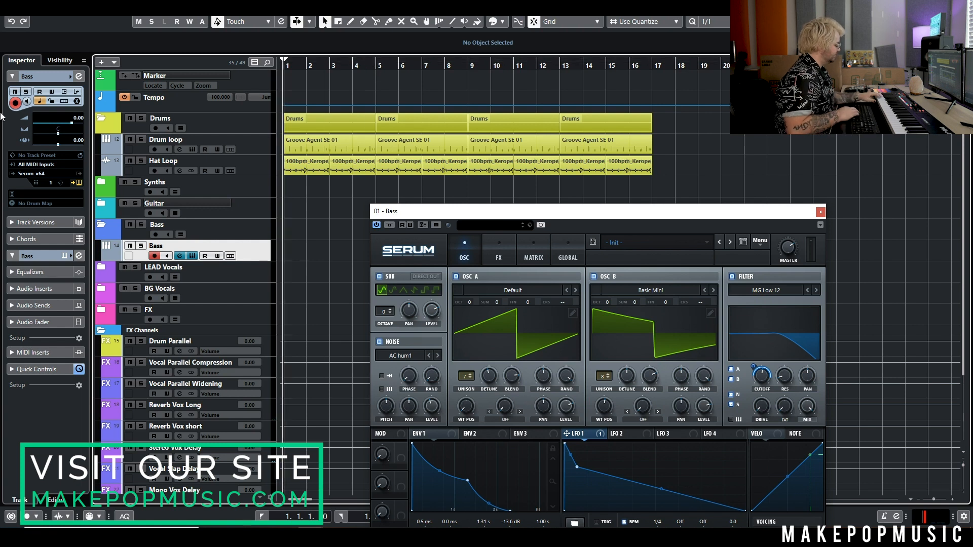
Play the project to audition the bass, stop it, and close the Serum window.
key("space")
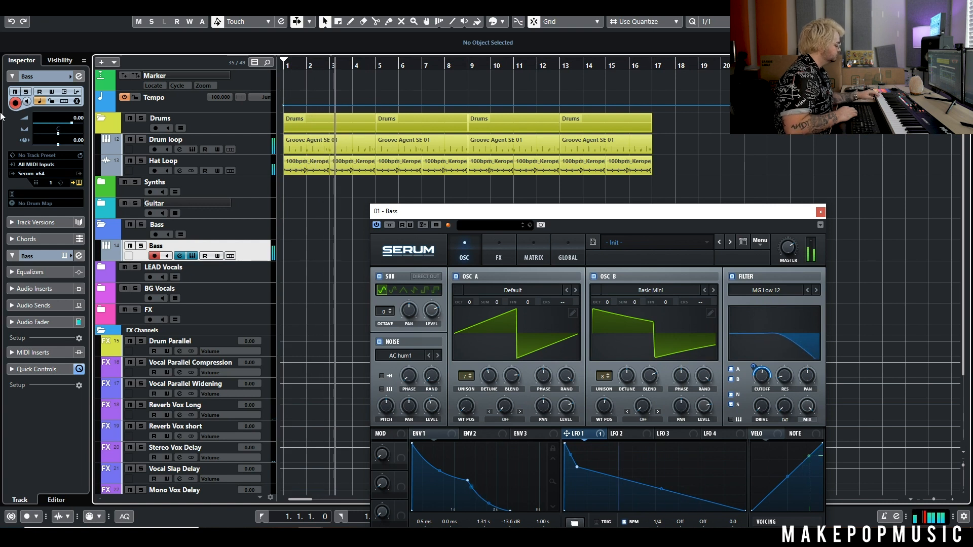
key("space")
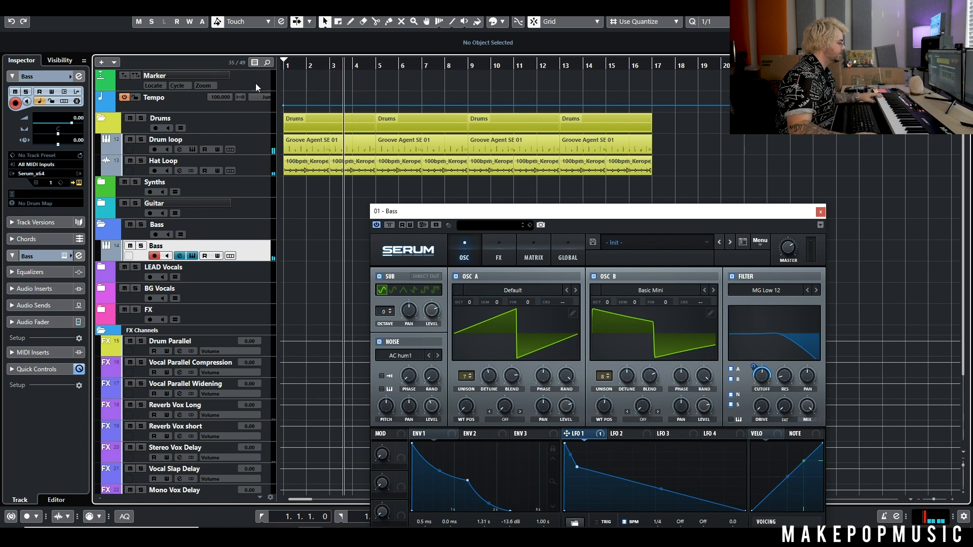
left_click(821, 212)
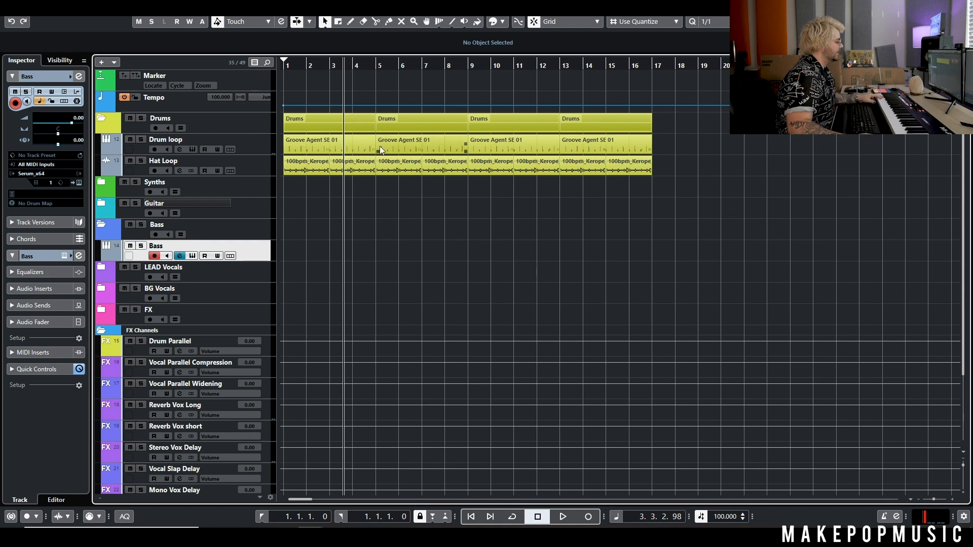
Record a six-bar MIDI bass line on the Bass track, running from bar 4 to bar 10.
mouse_move(367, 66)
left_mouse_down()
mouse_move(284, 69)
mouse_move(360, 63)
left_mouse_up()
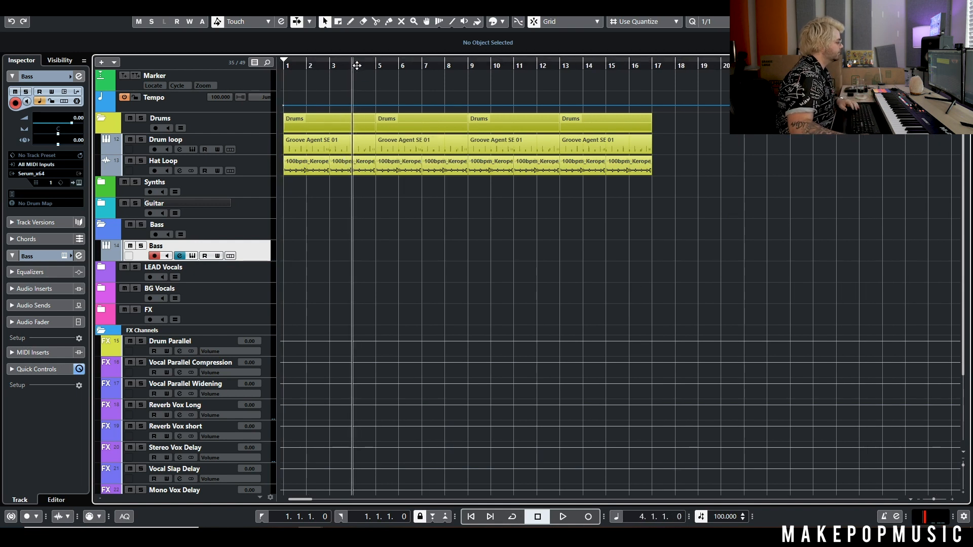
left_click(588, 517)
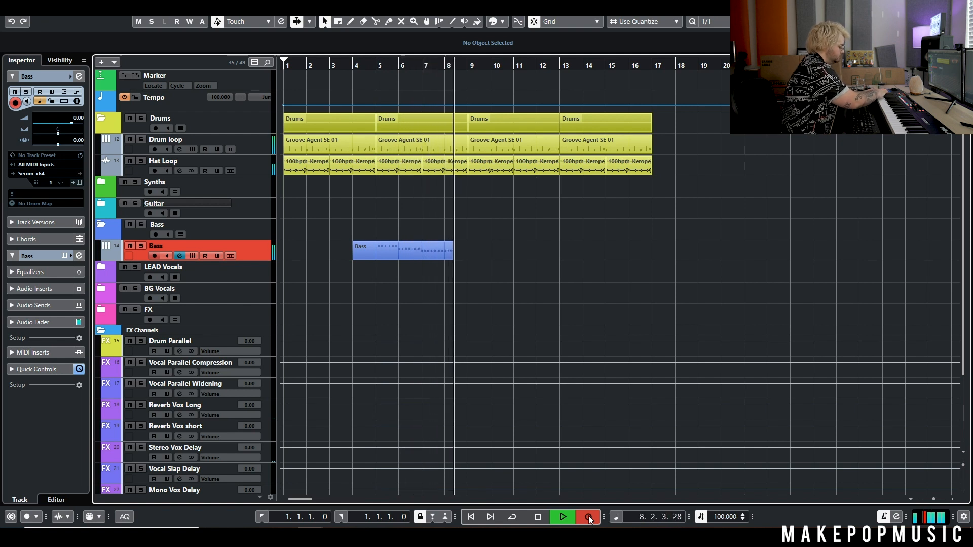
key("space")
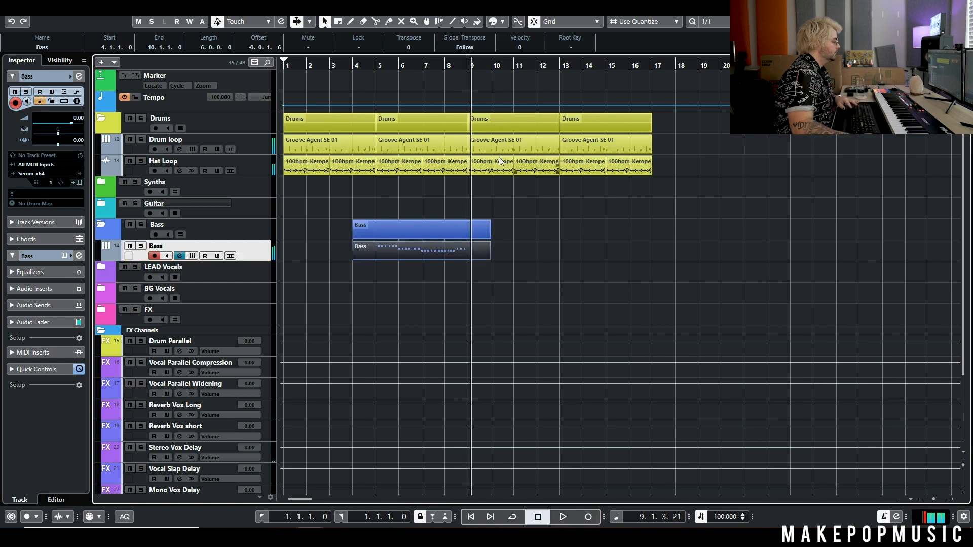
Quantize all the recorded bass notes to a 1/16 grid.
double_click(415, 260)
left_click_drag(703, 336, 210, 383)
left_click(74, 177)
left_click(100, 232)
left_click(80, 141)
left_click(395, 333)
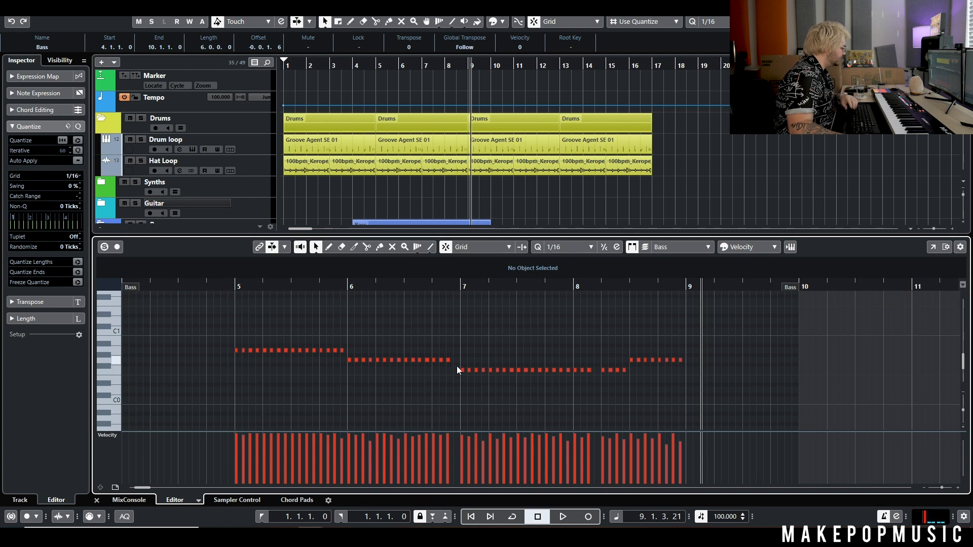
Move the stacked duplicate note at 8.1.3 over to 8.1.4.
scroll(457, 366, "up", 4)
left_click(431, 359)
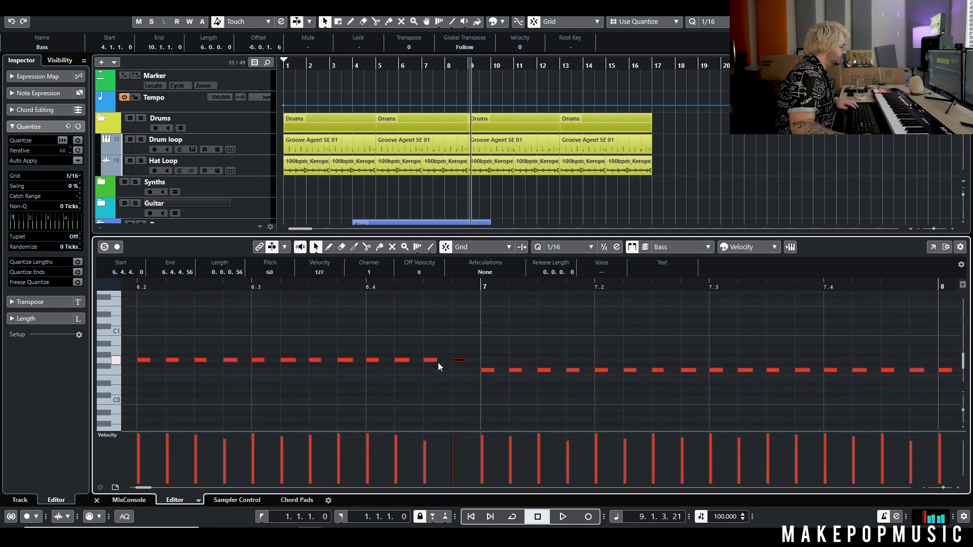
scroll(484, 367, "down", 4)
scroll(633, 390, "up", 3)
left_click(600, 373)
left_click(587, 370)
left_click(588, 375)
left_click_drag(588, 371, 604, 373)
scroll(651, 389, "down", 4)
Quantize all bass notes with a 1/1 value and close the note editor.
left_click_drag(724, 345, 307, 375)
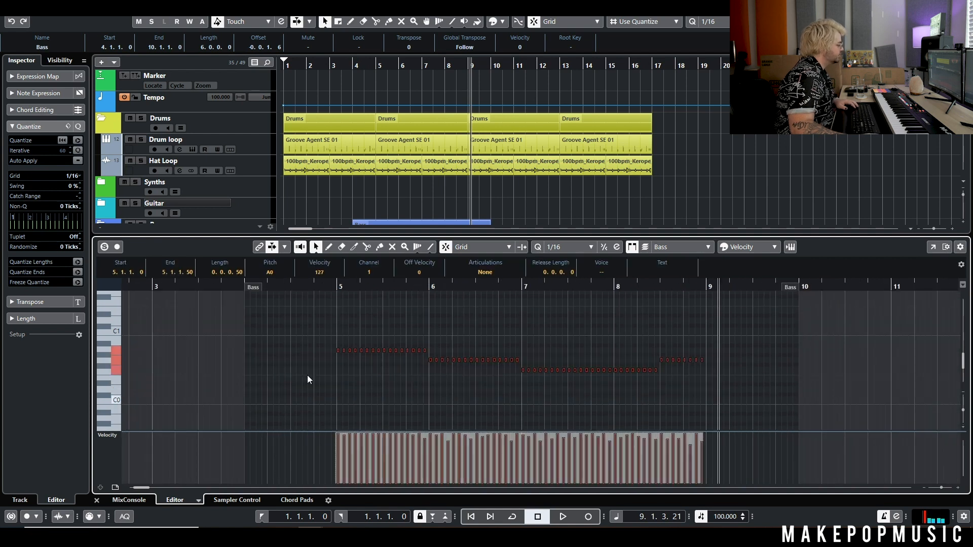
left_click(708, 21)
left_click(722, 32)
key("Return")
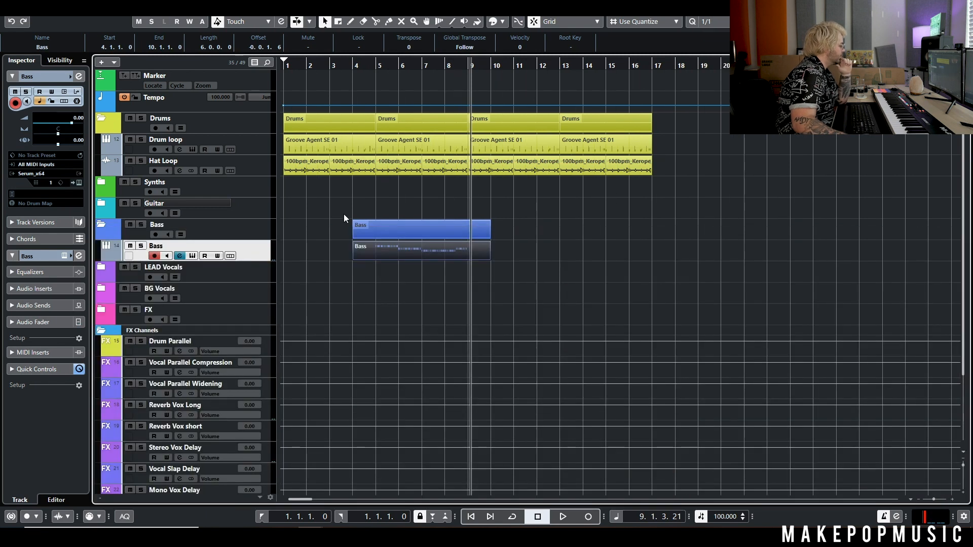
Trim the Bass part to start at bar 5 and end at bar 9.
left_click(344, 215)
left_click_drag(354, 258, 373, 257)
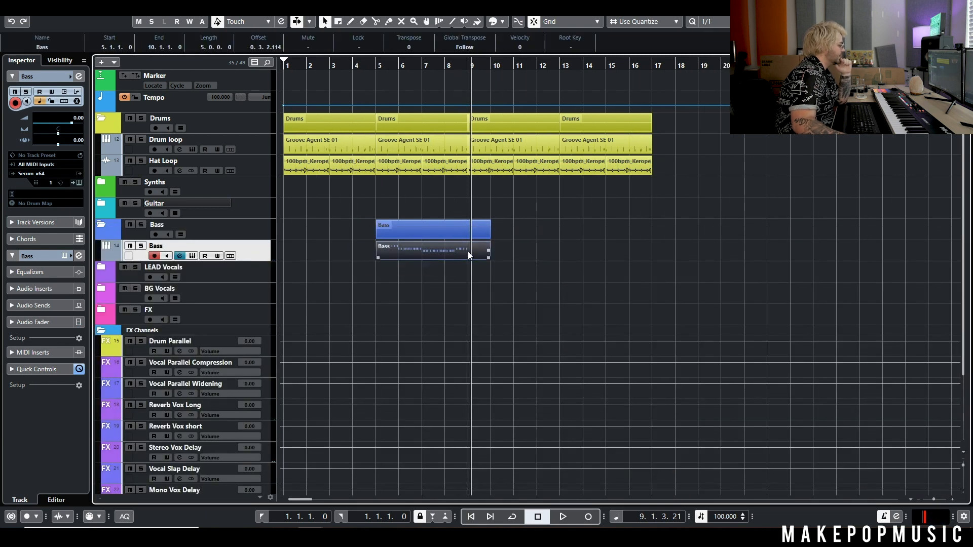
left_click_drag(486, 265, 472, 265)
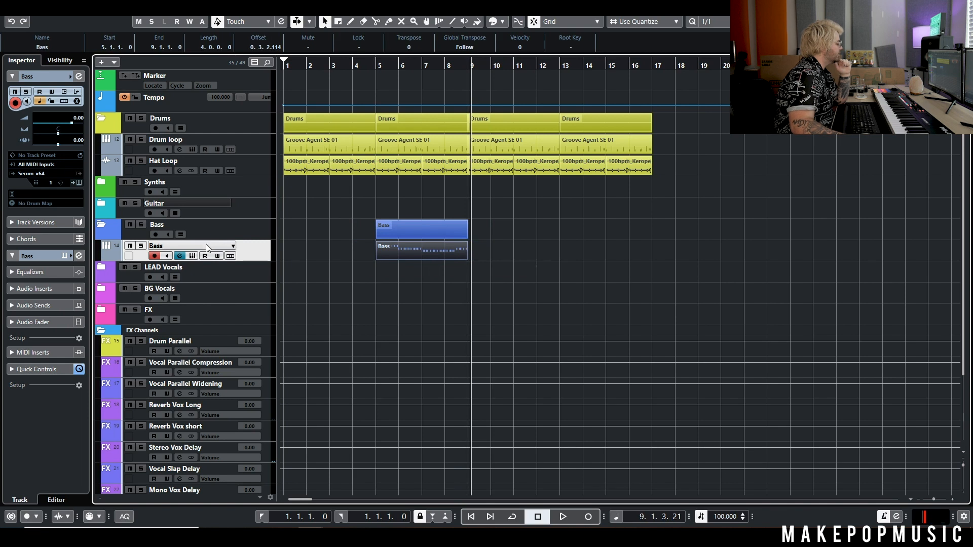
left_click(179, 256)
Insert Kickstart on the Bass channel at 100% mix with the third curve shape.
left_click(192, 256)
left_click(179, 256)
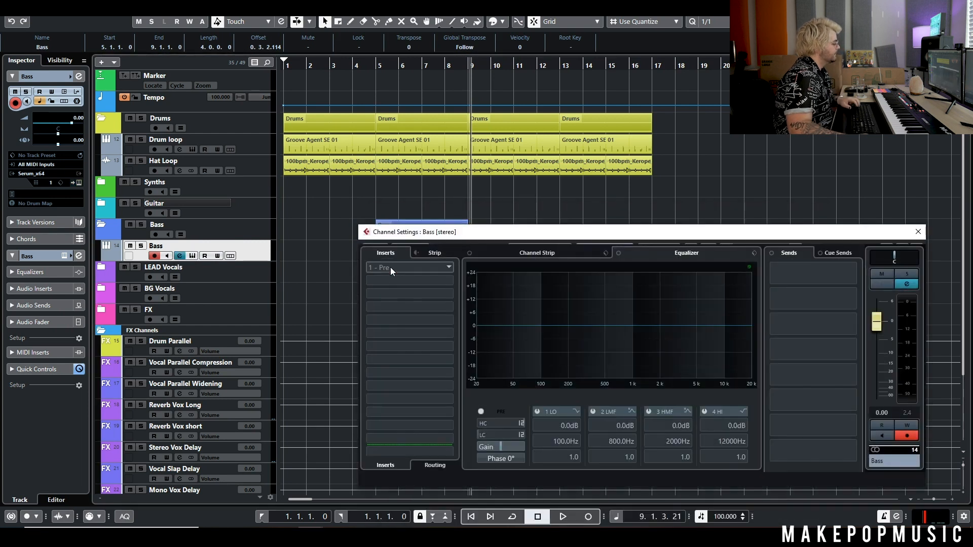
left_click(392, 270)
type("ki")
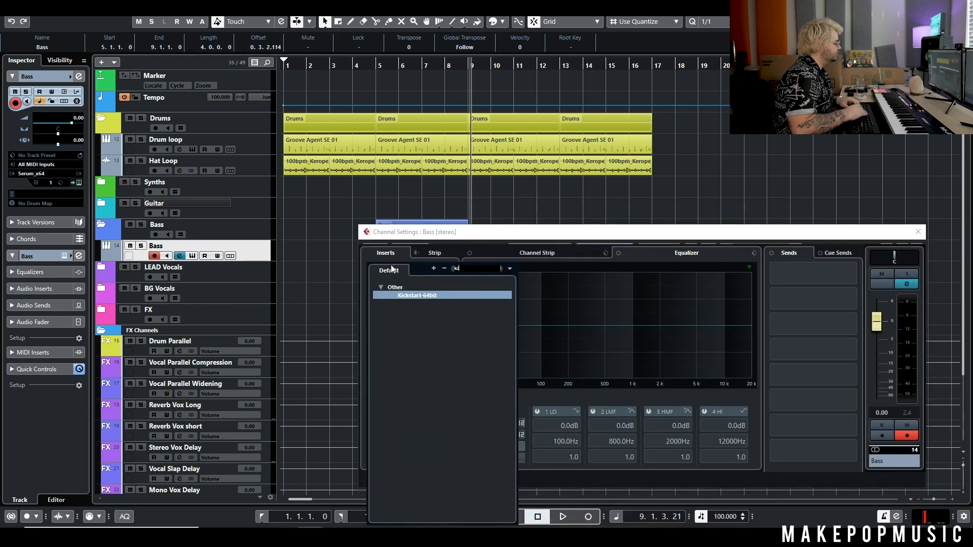
left_click(428, 296)
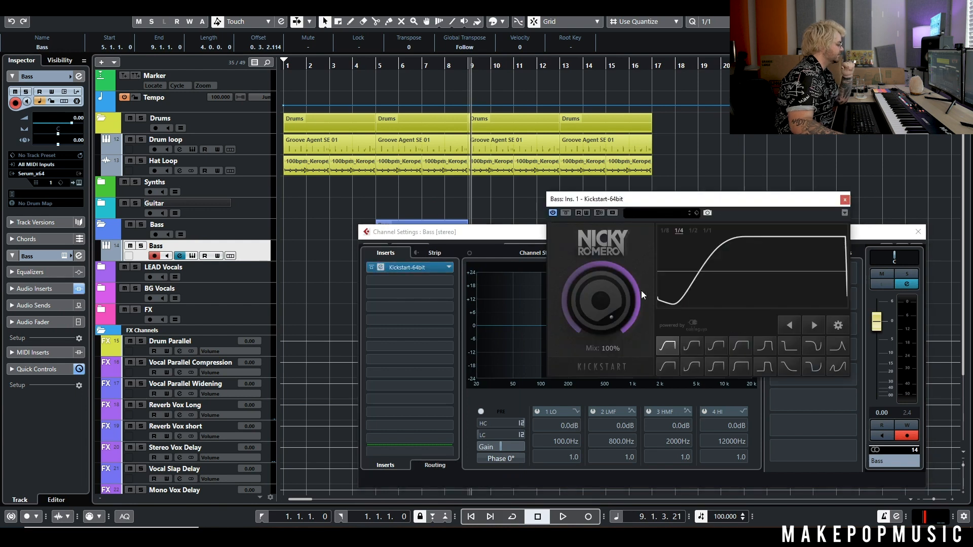
left_click_drag(601, 300, 601, 277)
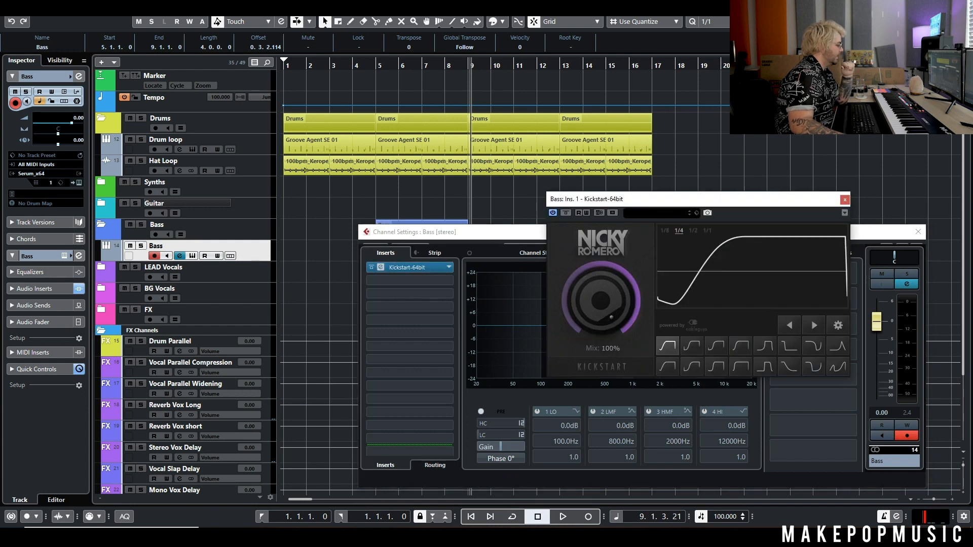
left_click(738, 349)
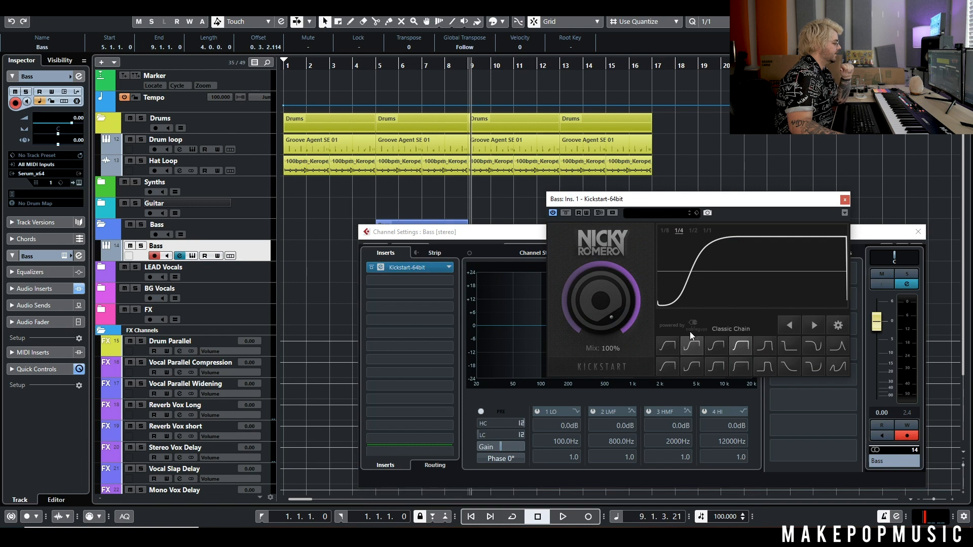
left_click(709, 345)
Play from bar 5 to hear the Kickstart pumping.
left_click(381, 66)
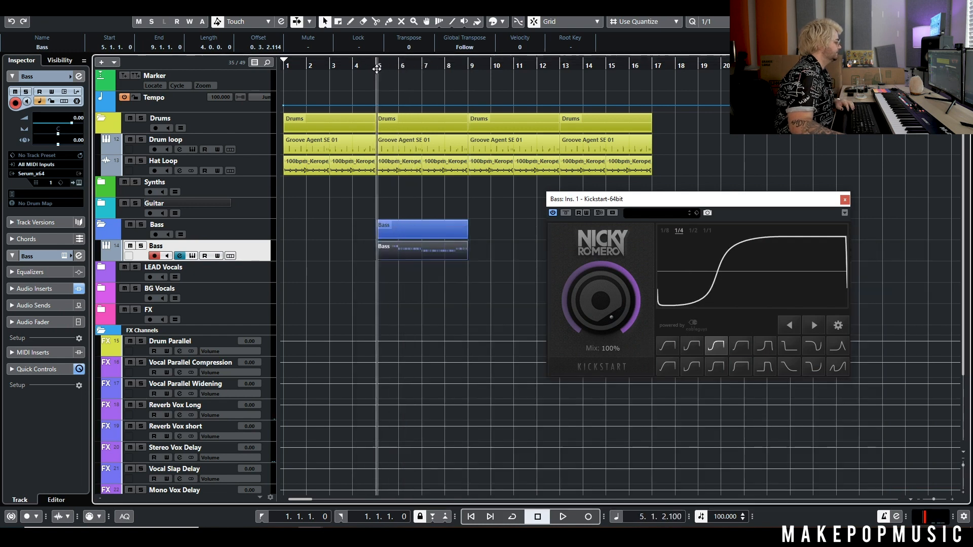
key("space")
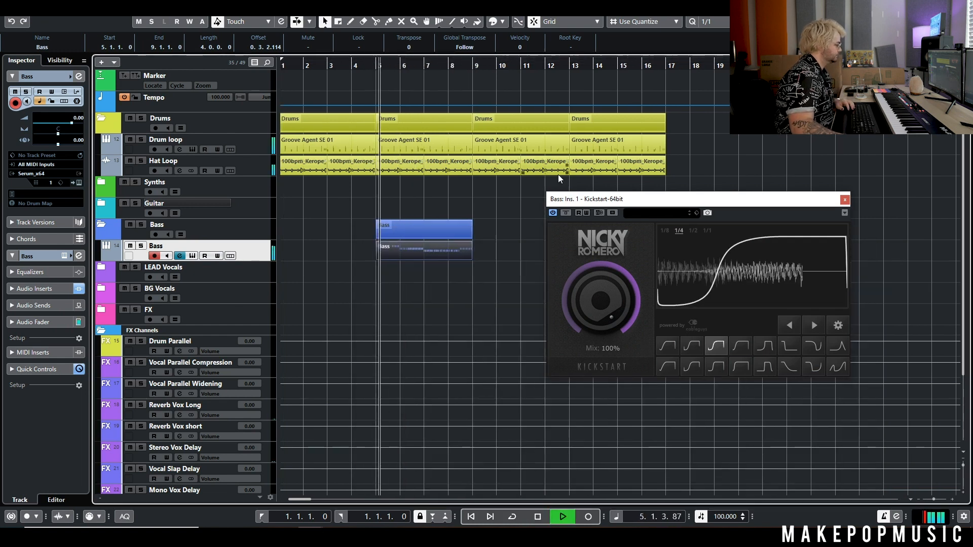
left_click(845, 199)
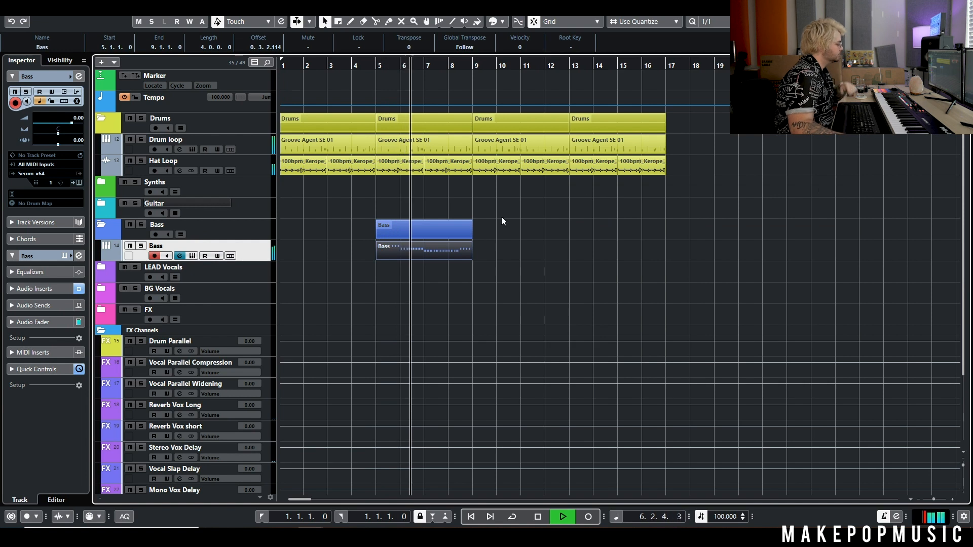
key("space")
Copy the Bass part and place the duplicate starting at bar 9.
left_click_drag(497, 220, 413, 290)
key("ctrl+c")
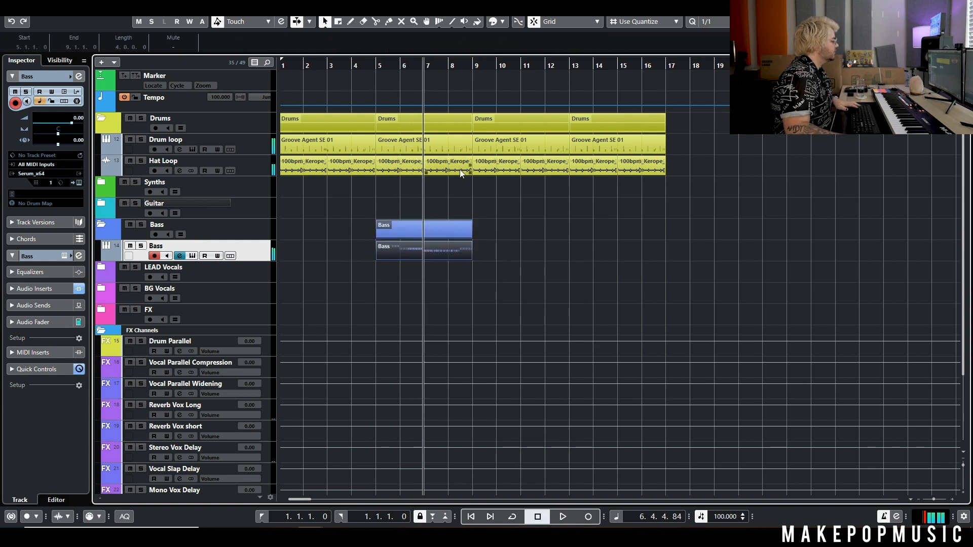
key("ctrl+v")
left_click_drag(467, 247, 522, 251)
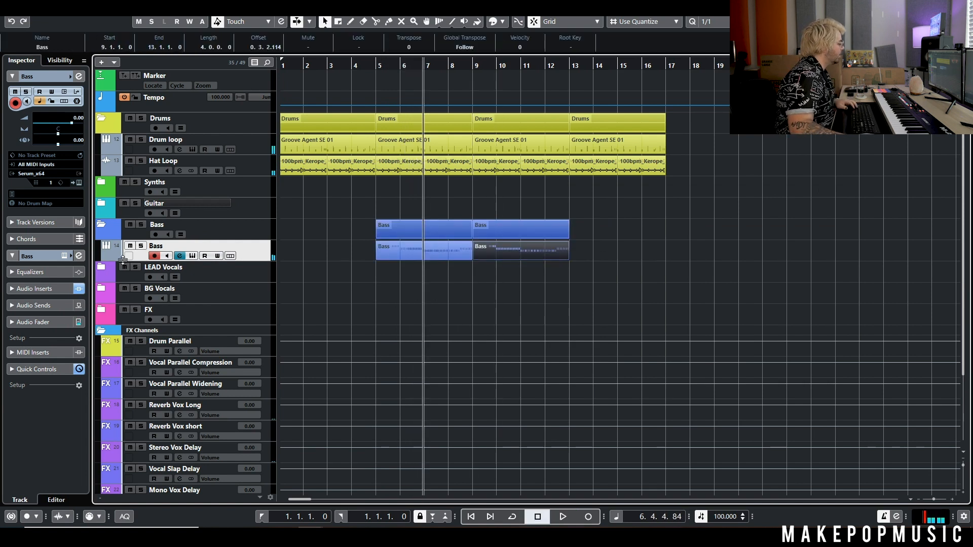
Bypass the Kickstart insert and open the copied part's notes for editing.
left_click(180, 256)
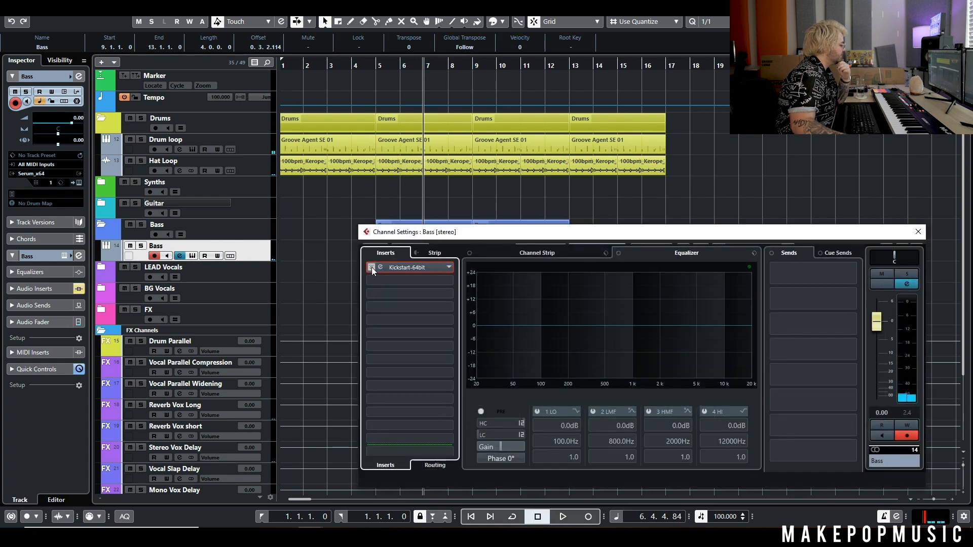
left_click(918, 232)
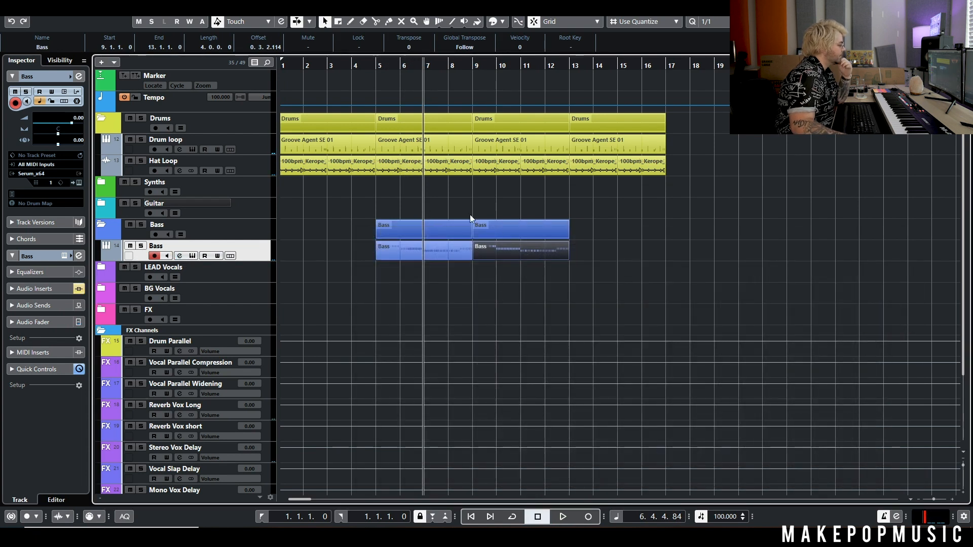
double_click(500, 245)
scroll(185, 350, "down", 2)
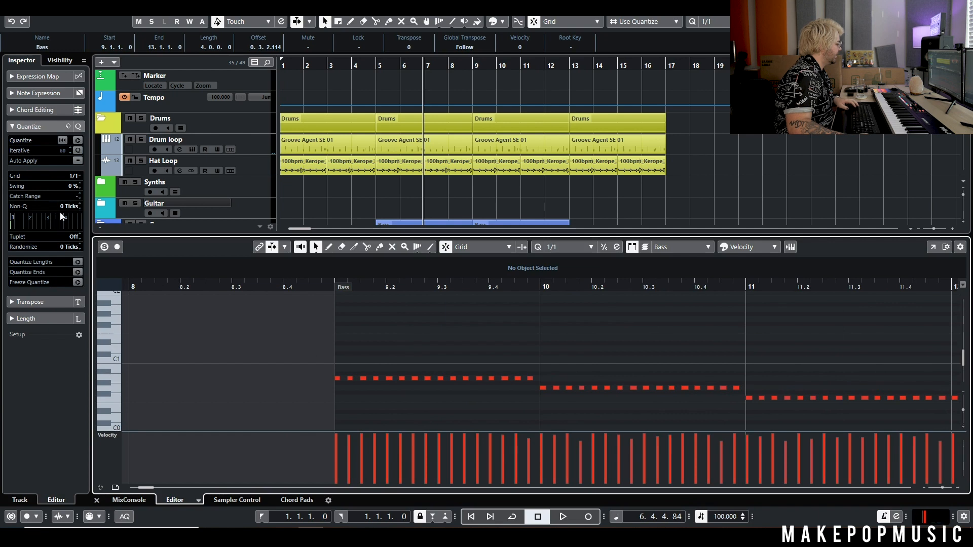
Set the grid to 1/4 and delete three notes in the copy's first bar.
left_click(74, 176)
left_click(70, 210)
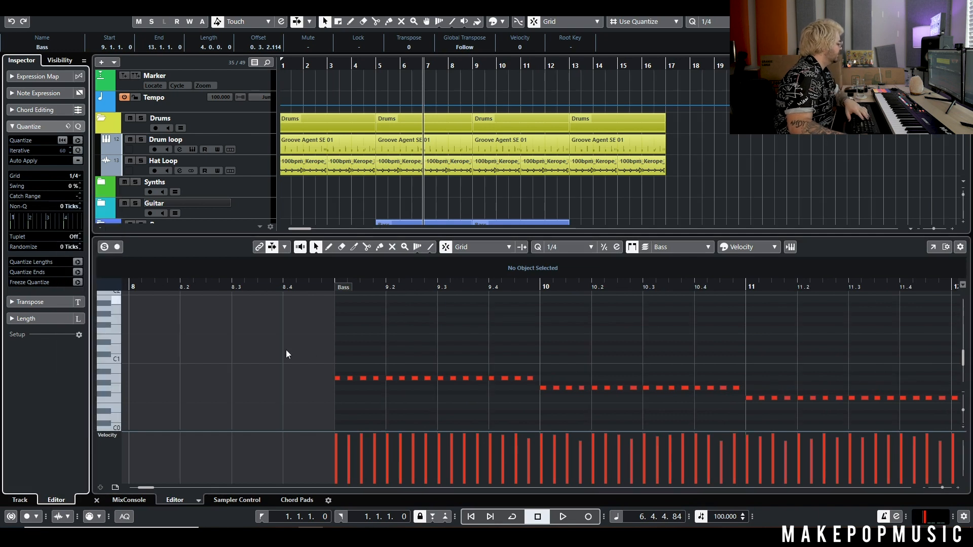
double_click(337, 378)
double_click(389, 379)
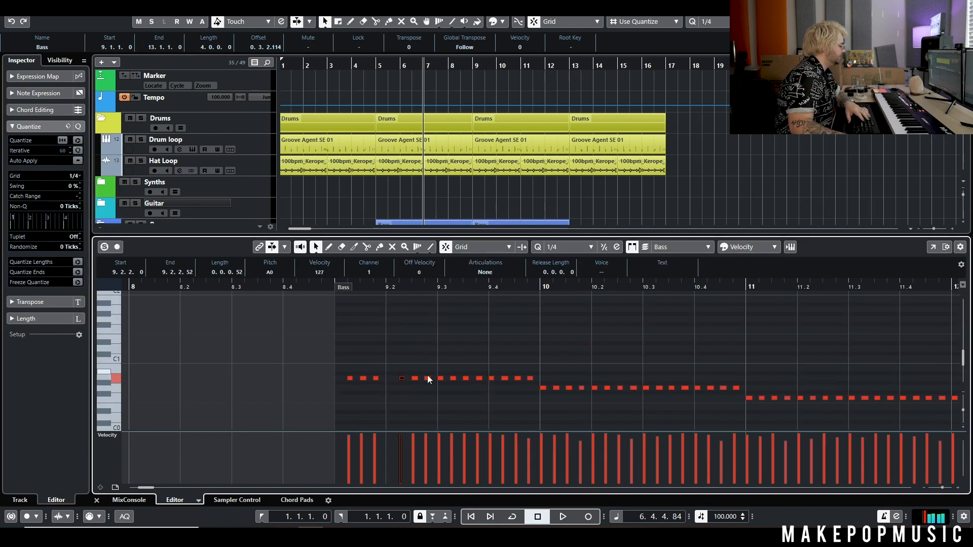
double_click(440, 378)
left_click(492, 378)
Play the thinned-out copy back from bar 9.
left_click(325, 287)
key("space")
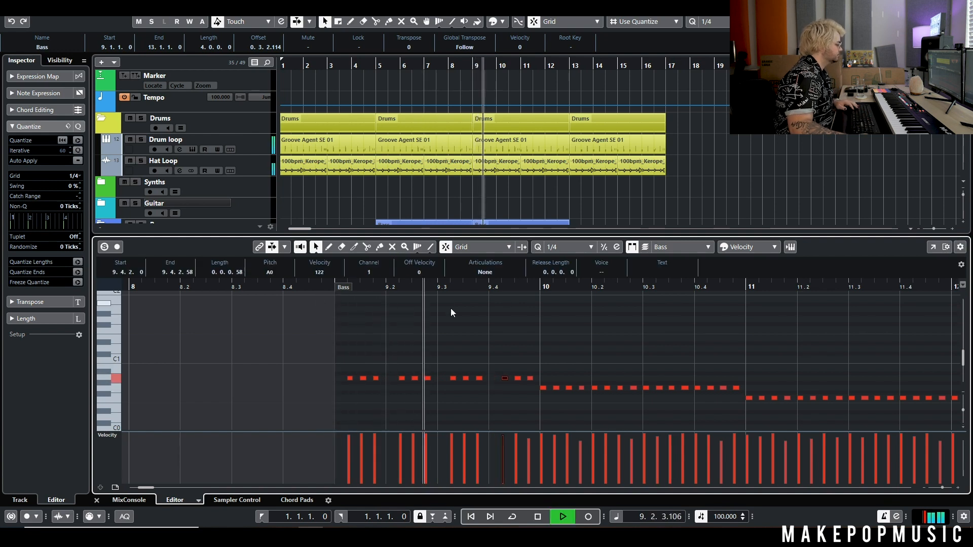
key("space")
scroll(540, 181, "down", 3)
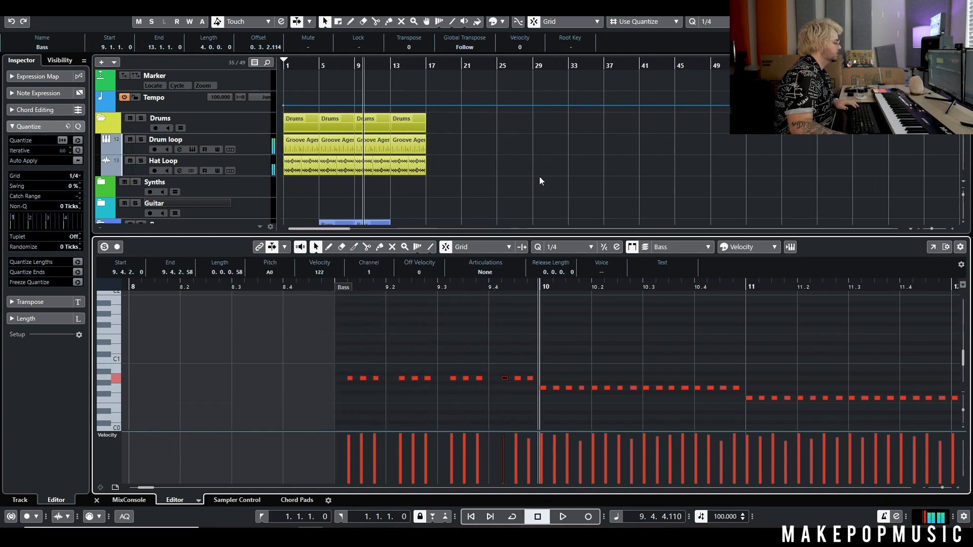
scroll(357, 180, "up", 3)
scroll(658, 326, "left", 3)
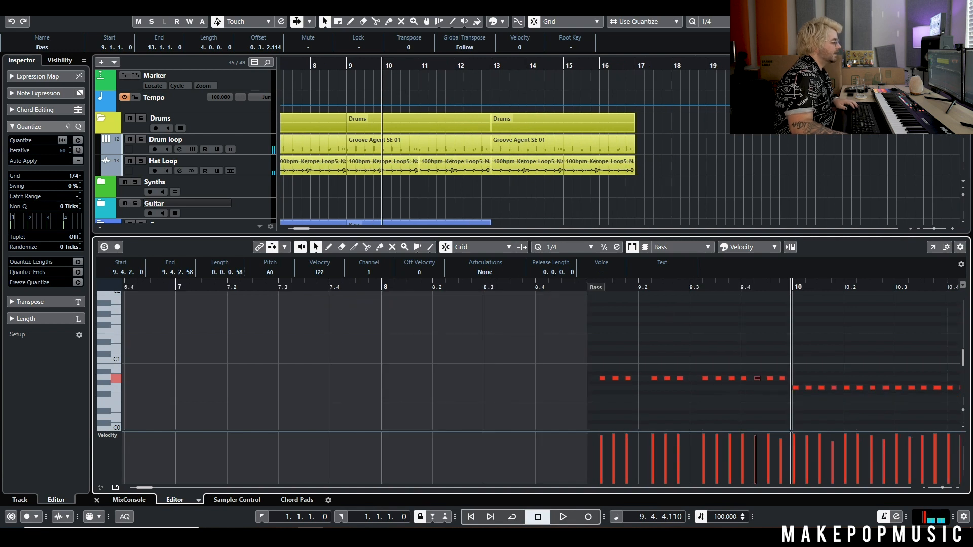
Close the note editor and delete the copied Bass part at bars 9–13.
key("Return")
left_click_drag(515, 245, 457, 255)
key("Delete")
scroll(400, 246, "left", 3)
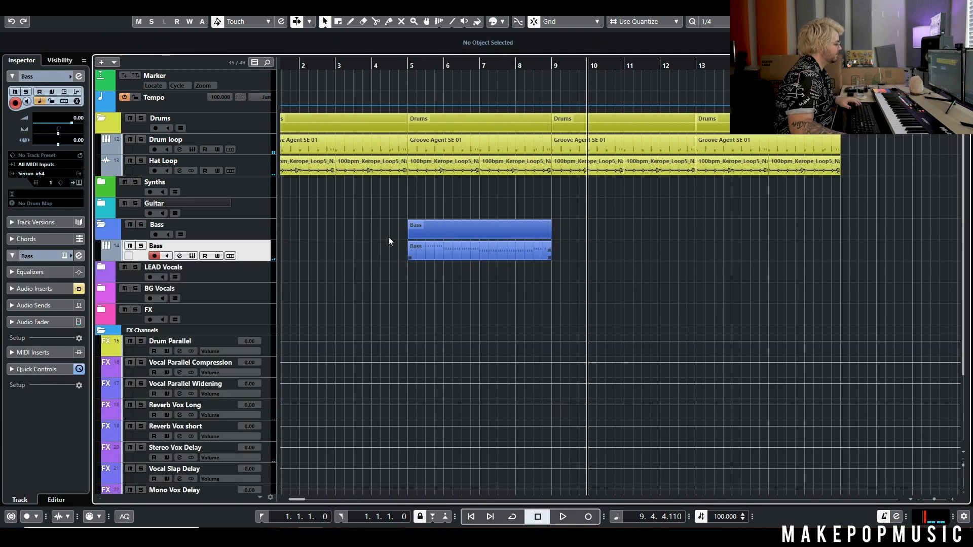
Un-bypass the Kickstart insert in the Bass channel settings.
left_click(180, 256)
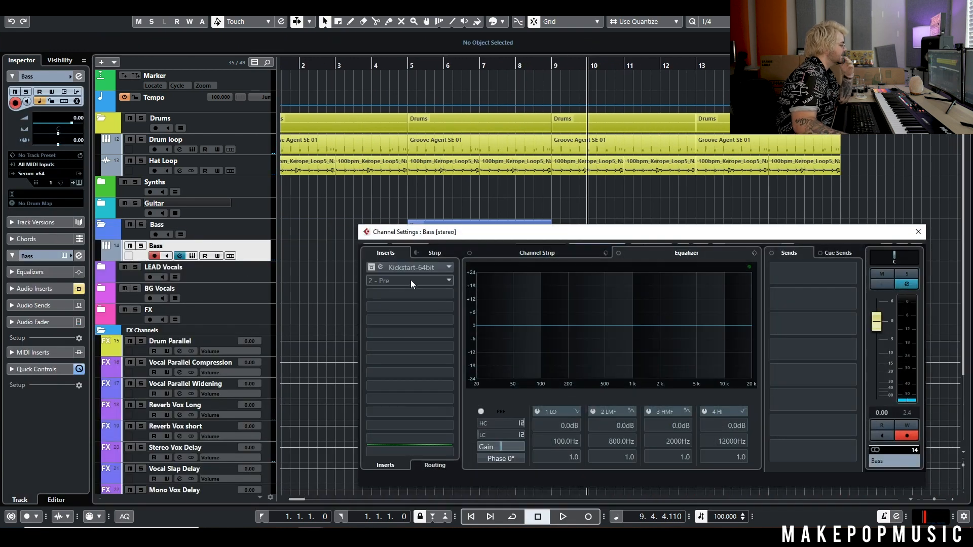
left_click(376, 267)
left_click(918, 232)
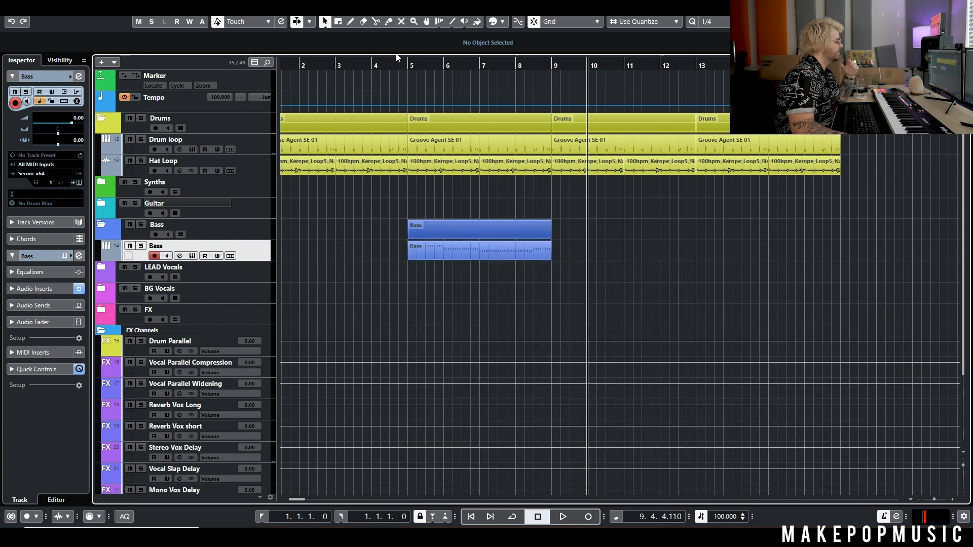
Play from bar 5, then bring up Serum with its keyboard in view.
left_click(406, 63)
key("space")
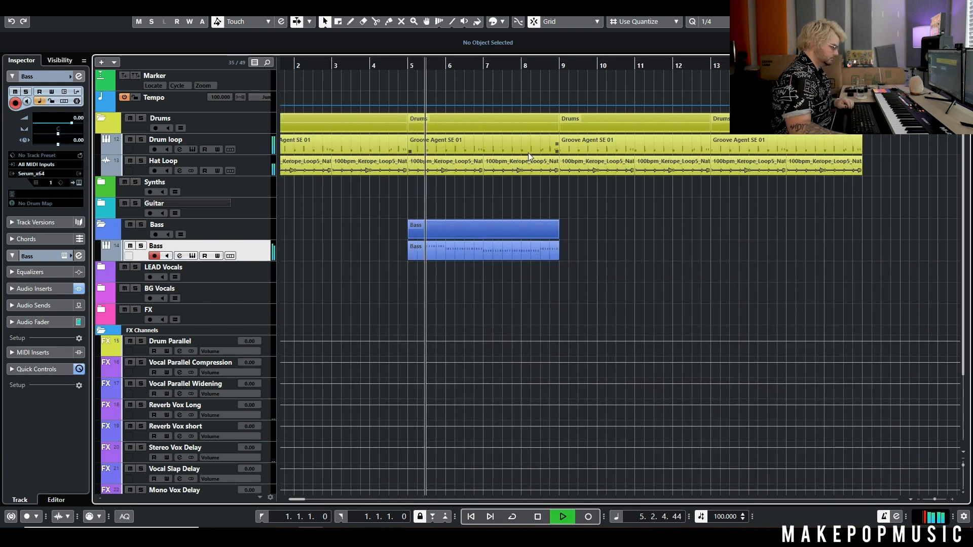
key("space")
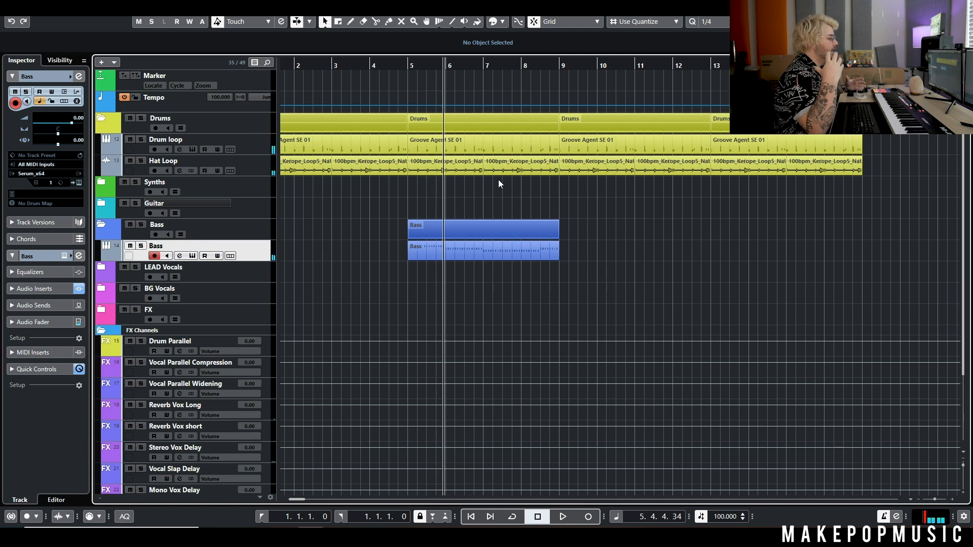
left_click(192, 255)
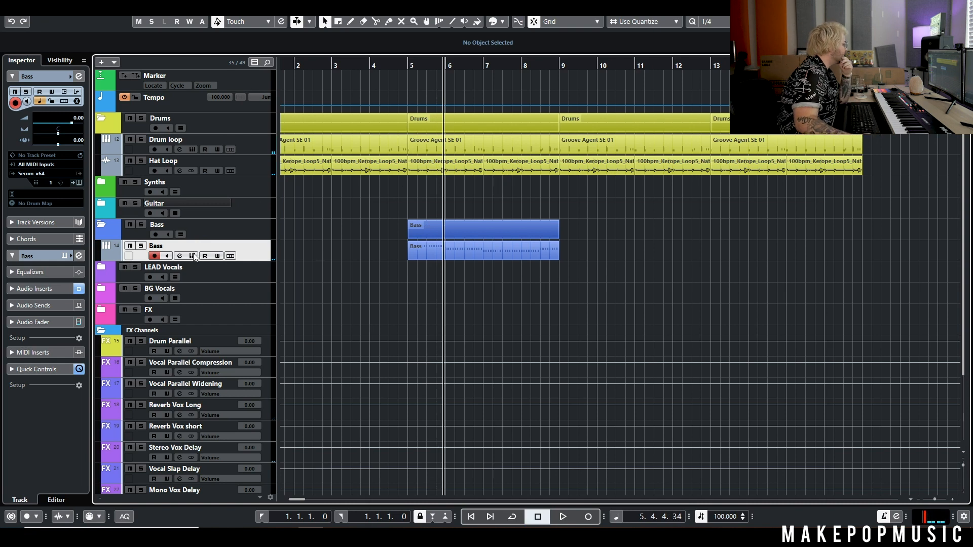
left_click_drag(490, 221, 507, 142)
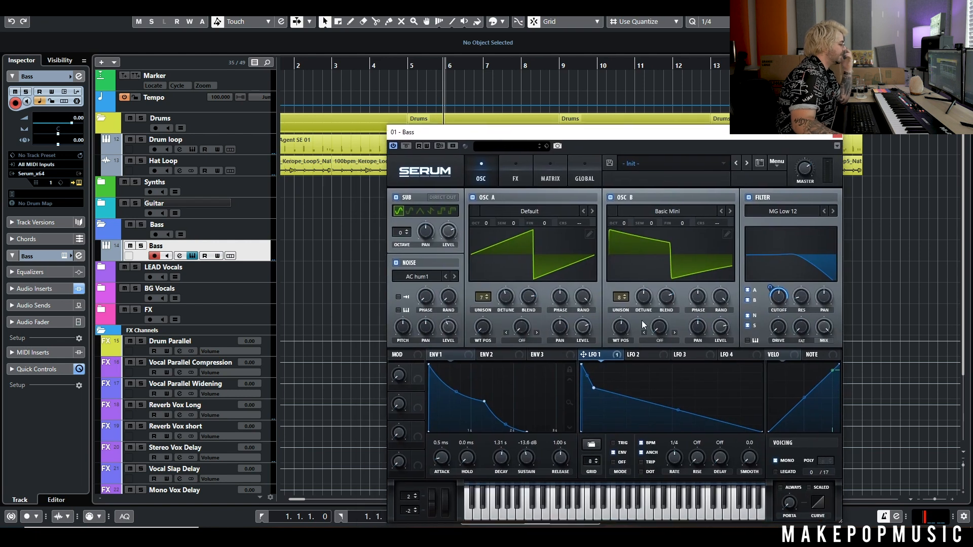
Route LFO 2 to oscillator A's warp; set warp modes BEND + (A) and BEND - (B).
left_click(659, 354)
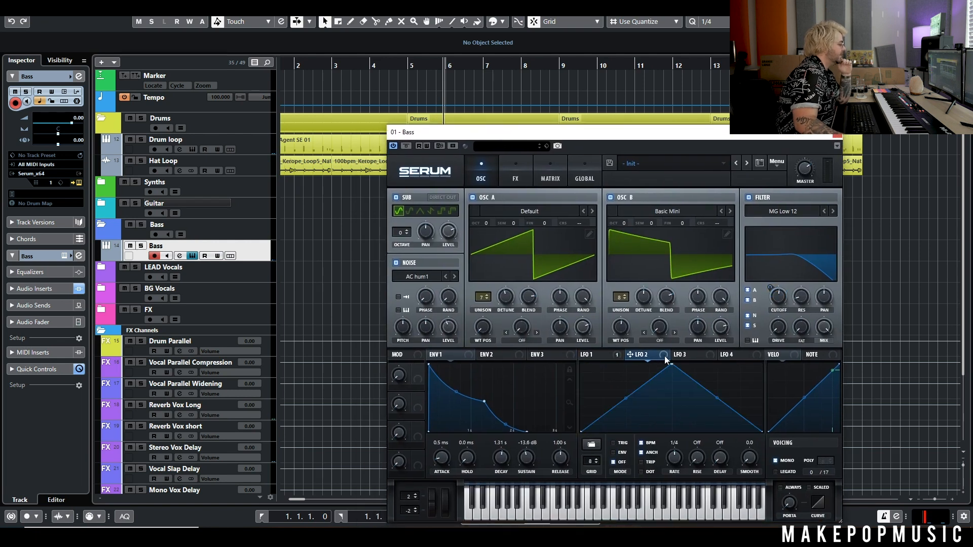
left_click_drag(502, 318, 521, 327)
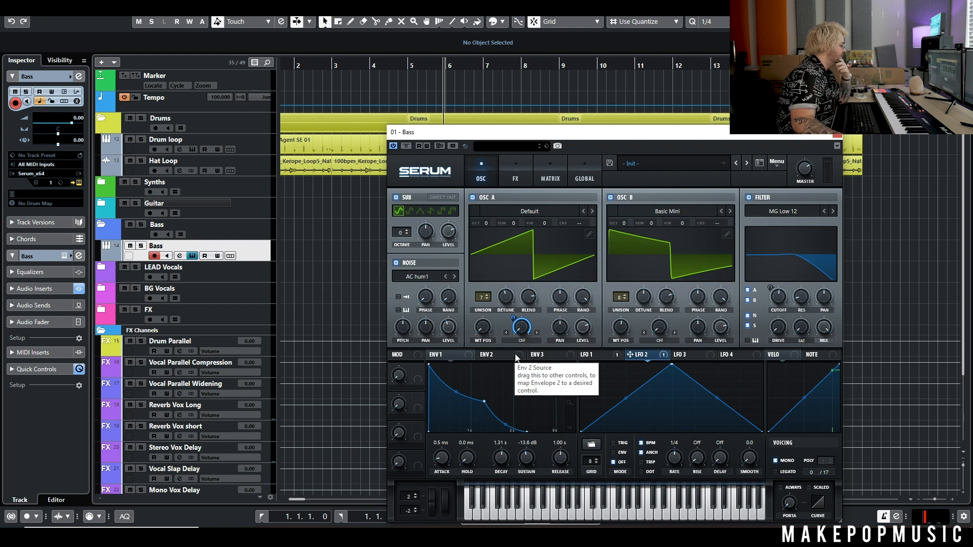
left_click(495, 355)
left_click(447, 354)
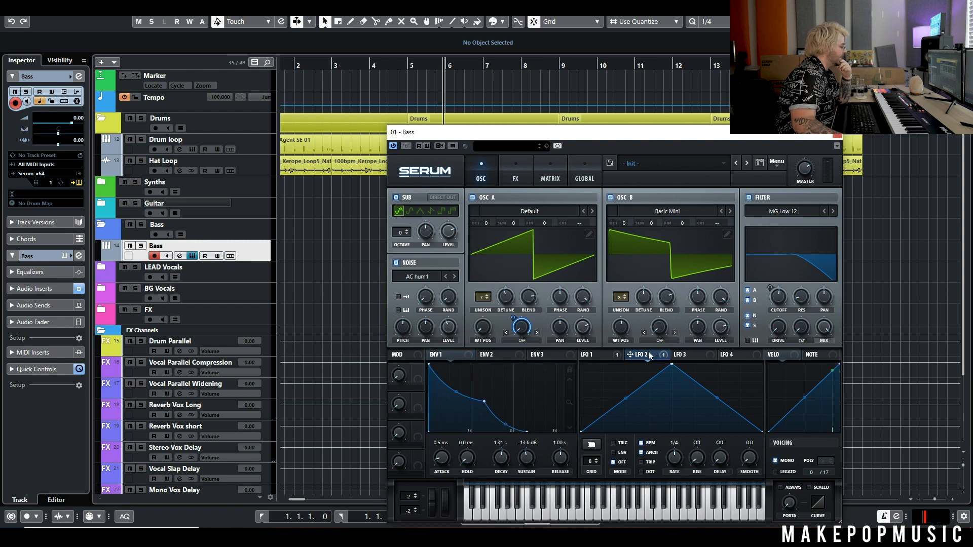
left_click(537, 331)
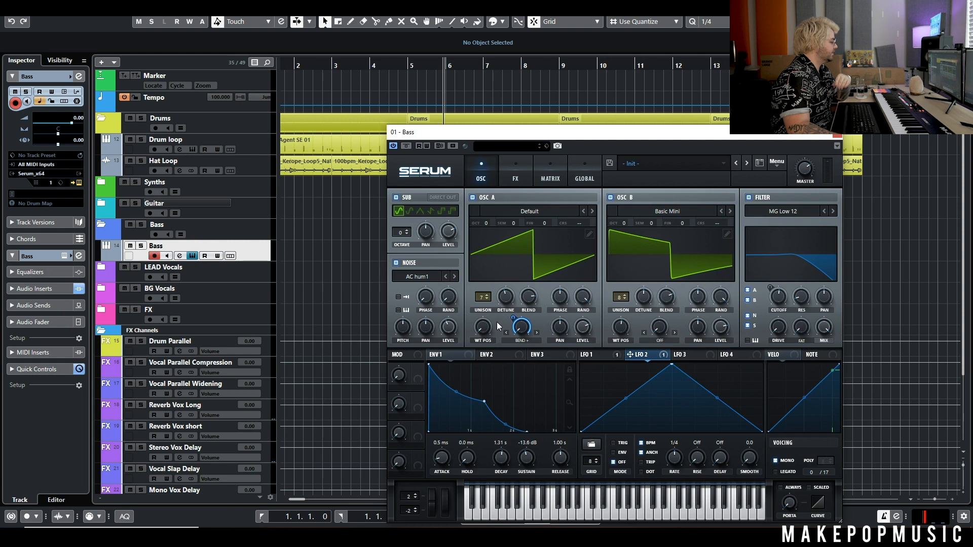
left_click(675, 333)
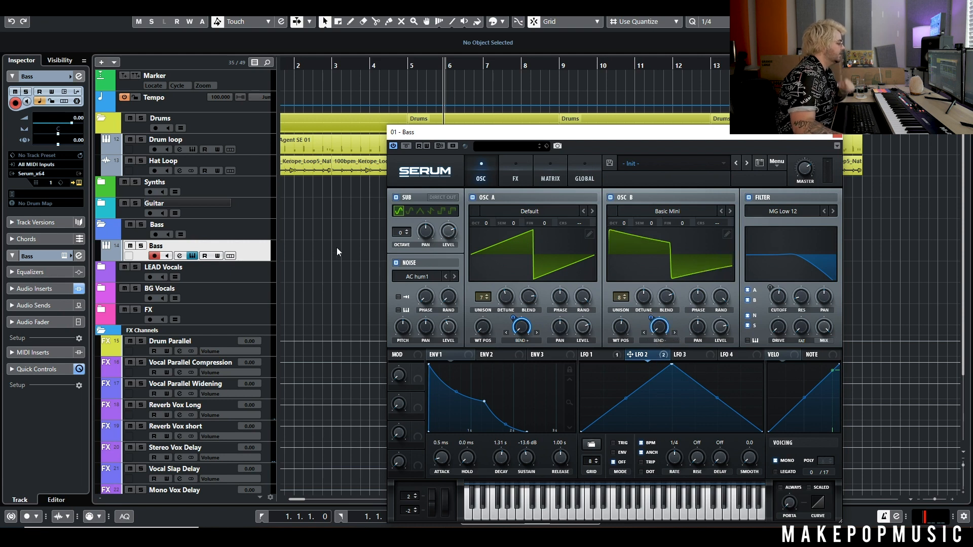
Solo the Bass track, play from bar 5, and set LFO 2's rate to 1/2.
key("g")
key("g")
left_click(347, 65)
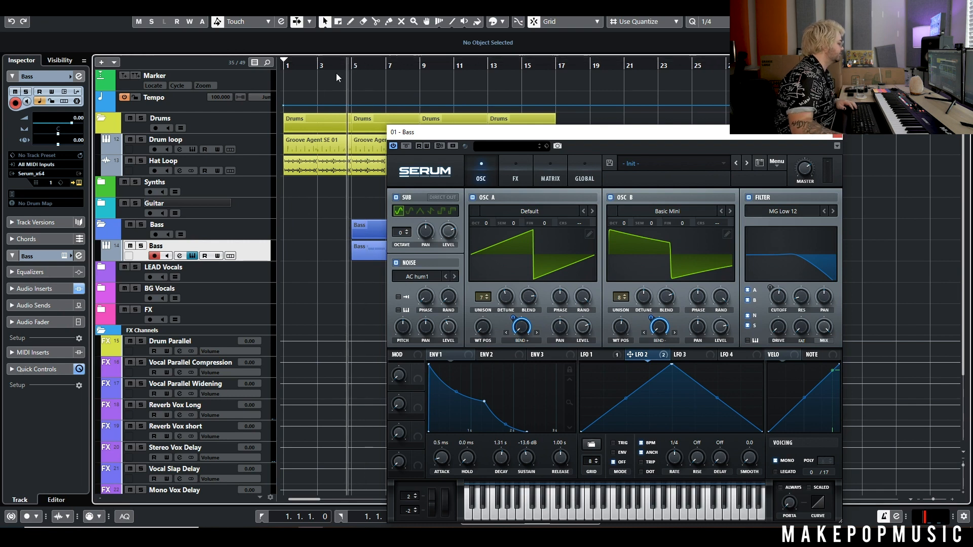
left_click(141, 246)
key("space")
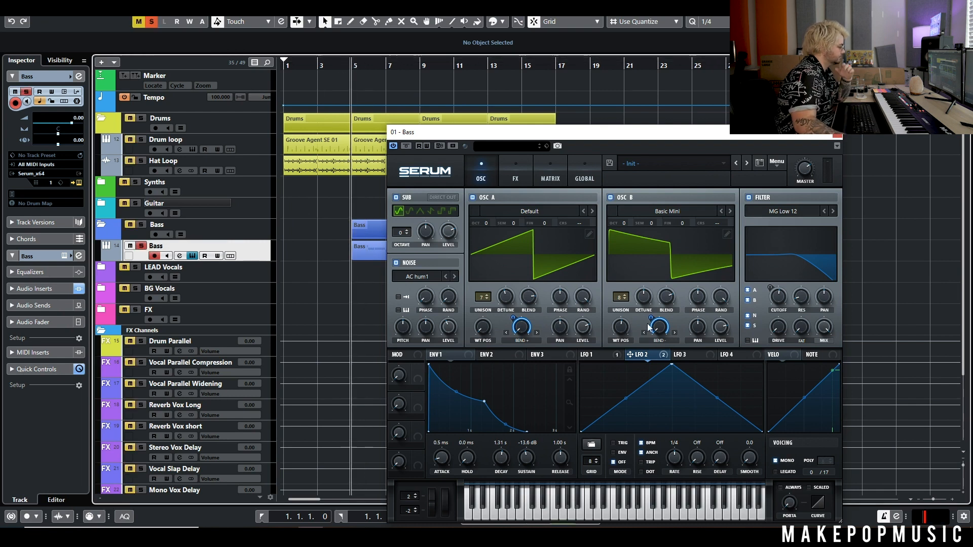
left_click_drag(674, 458, 673, 469)
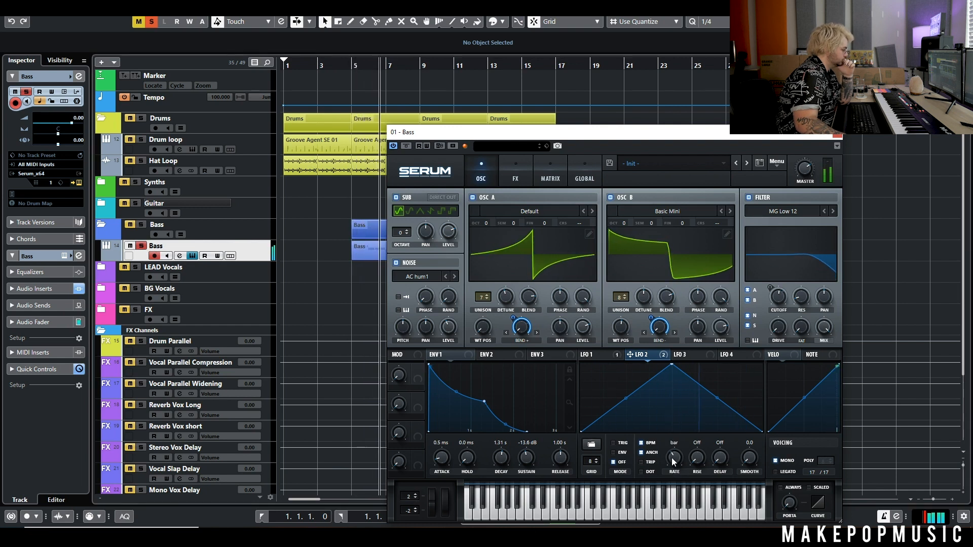
left_click_drag(673, 459, 675, 458)
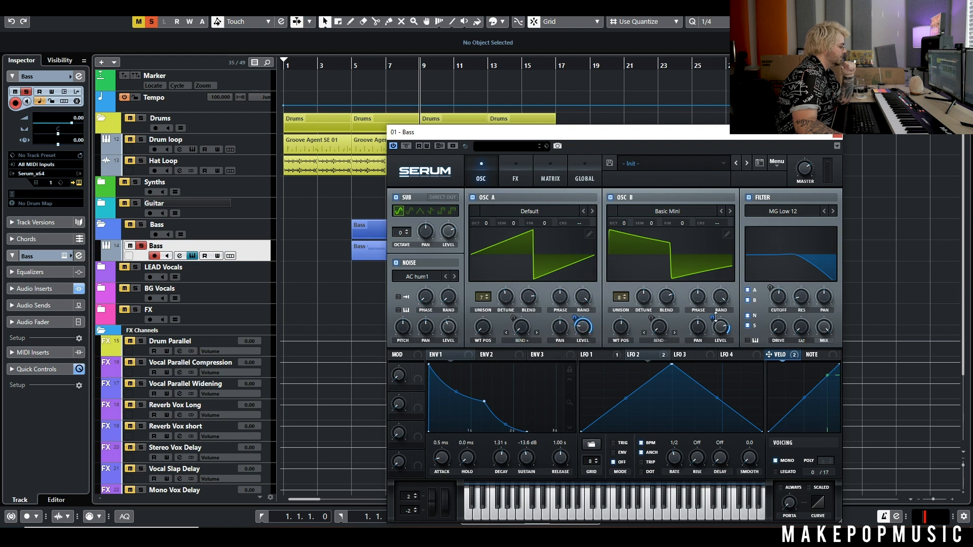
Set oscillator B level to 20%, lower the sub level, and route velocity to noise level.
left_click_drag(721, 326, 711, 338)
left_click_drag(700, 374, 700, 378)
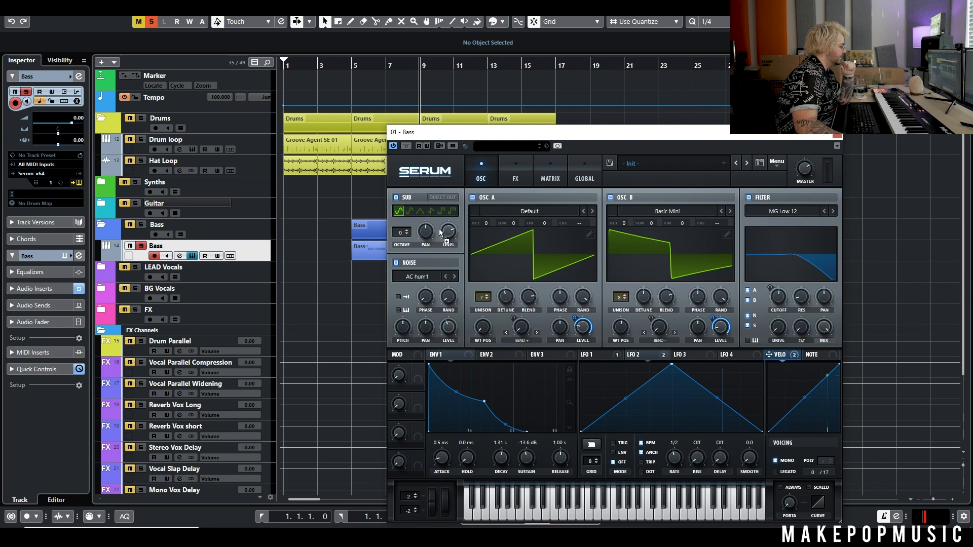
left_click_drag(444, 233, 439, 296)
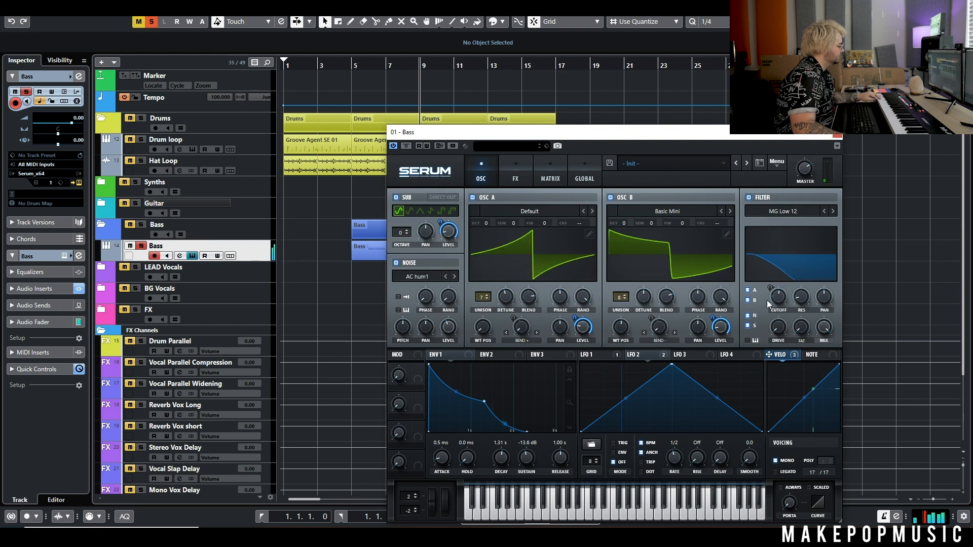
left_click_drag(769, 354, 440, 333)
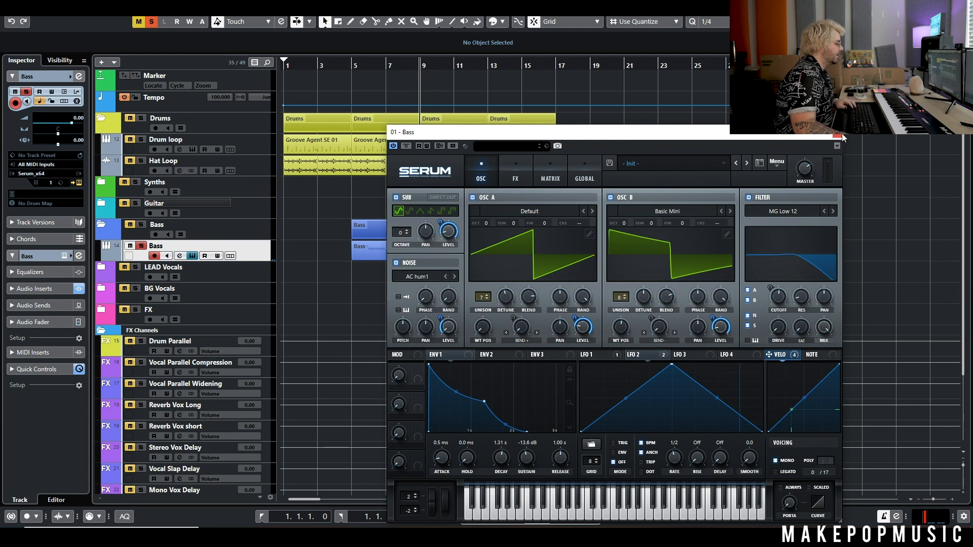
double_click(370, 252)
Lower the first bass note's velocity to 63 and play the part back.
scroll(285, 409, "down", 5)
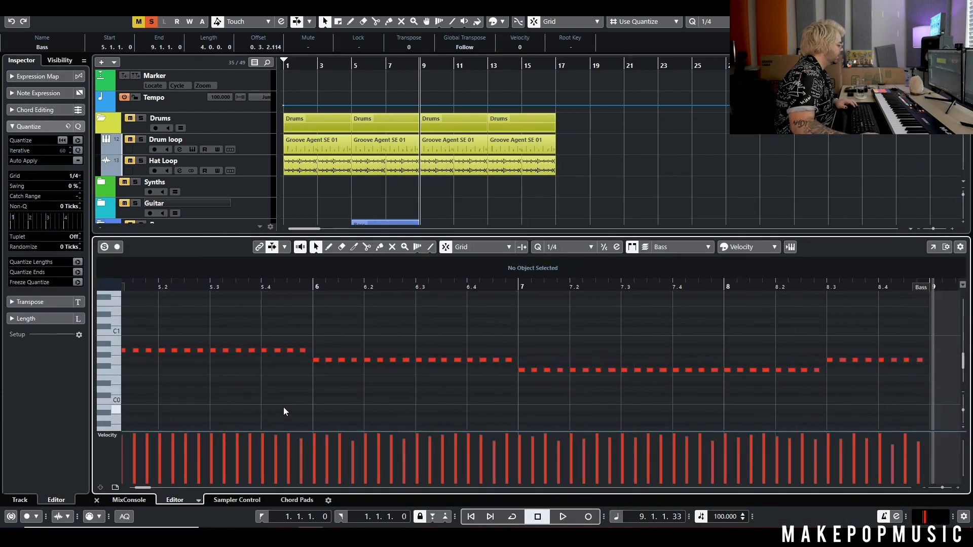
scroll(285, 407, "left", 4)
scroll(514, 413, "up", 4)
left_click(554, 445)
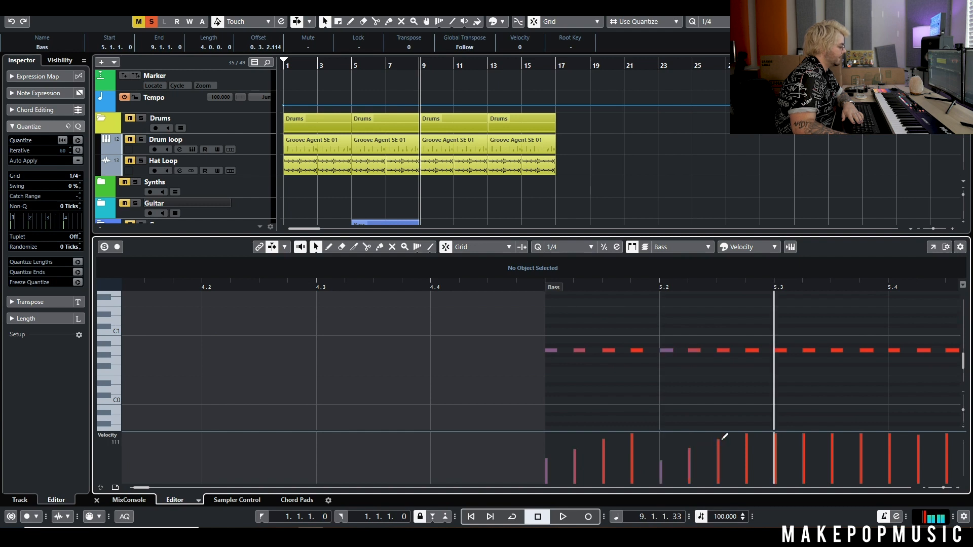
key("space")
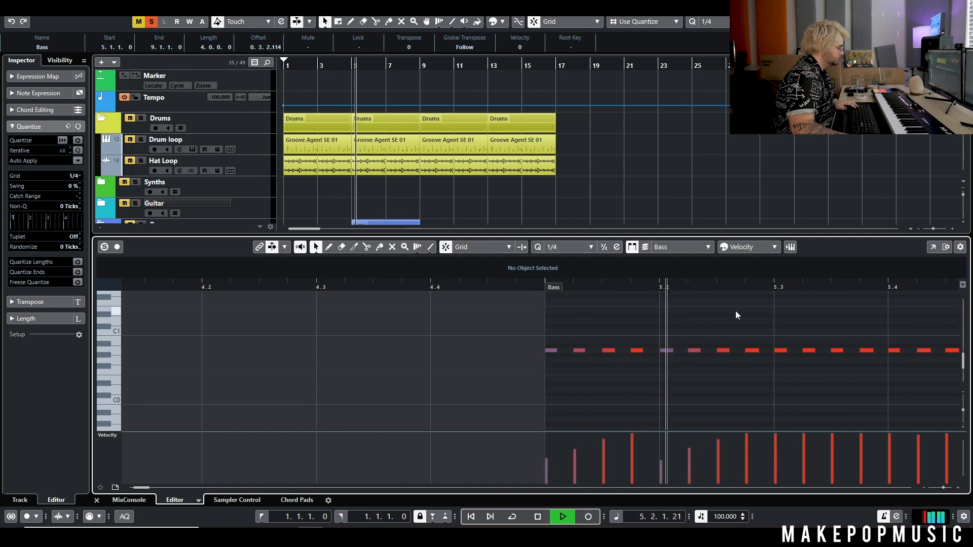
scroll(733, 315, "down", 4, "ctrl")
key("space")
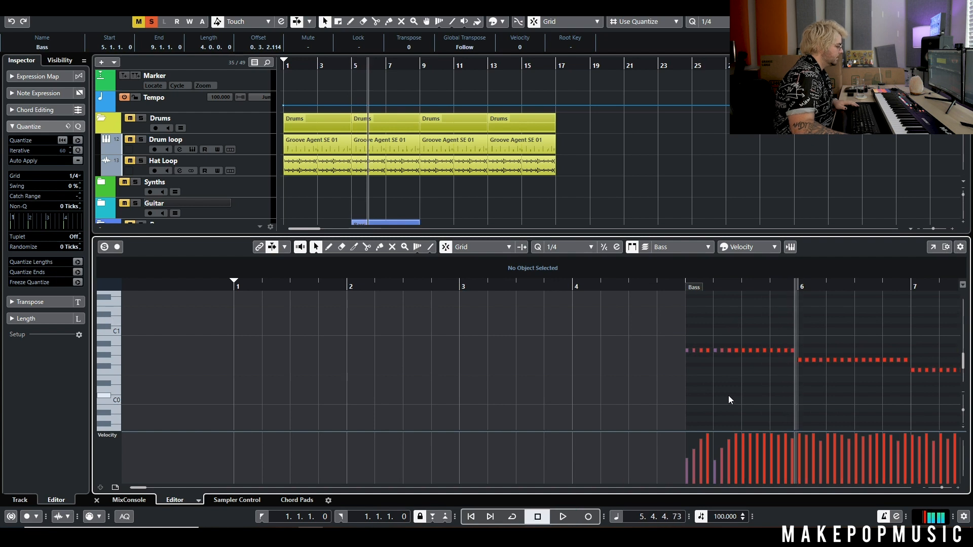
Delete the notes in bar 5 and paste the earlier note run at 5.3.
scroll(729, 395, "up", 1, "ctrl")
scroll(767, 364, "right", 2)
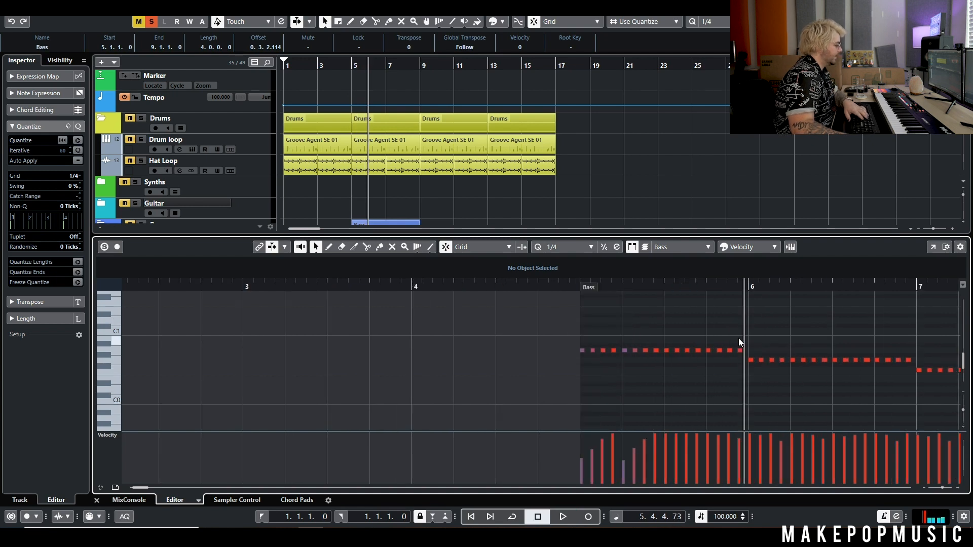
key("Delete")
left_click_drag(658, 368, 549, 381)
left_click(669, 289)
key("ctrl+v")
left_click_drag(626, 289, 570, 290)
key("space")
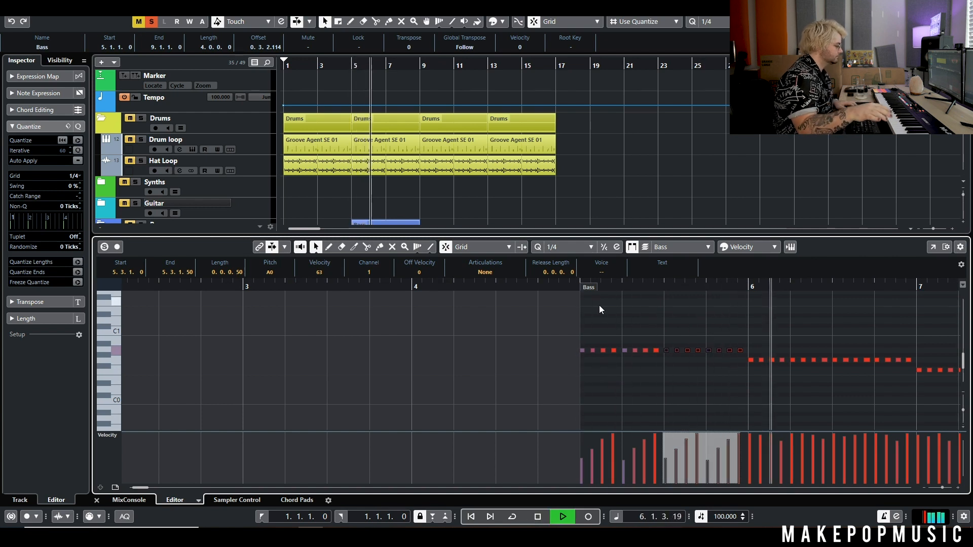
key("space")
Close the note editor and reopen Serum on the Bass track.
key("g")
key("g")
key("g")
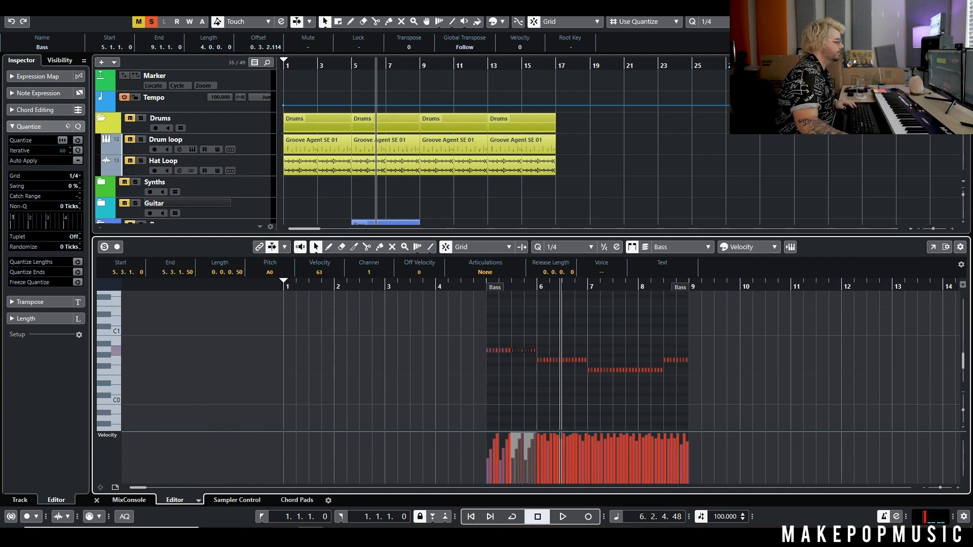
key("Return")
left_click(192, 255)
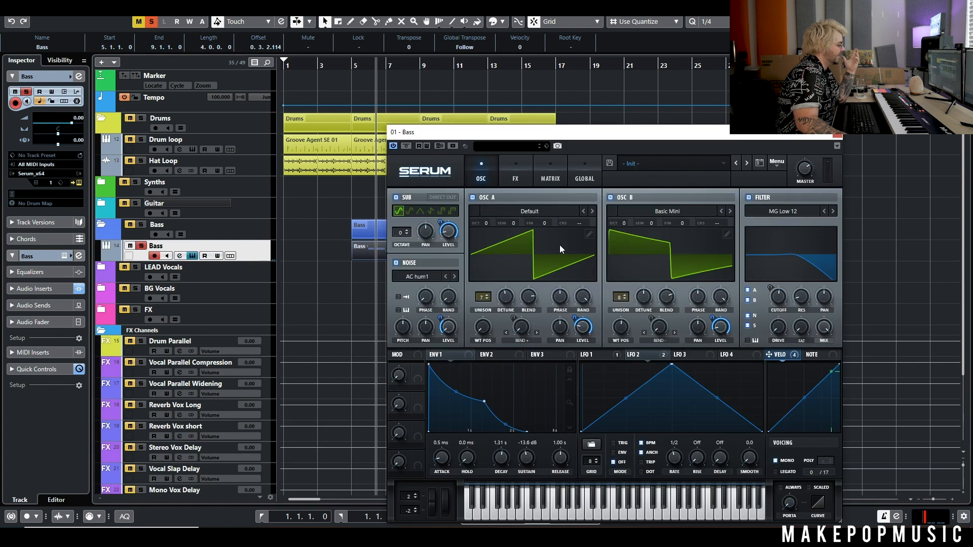
Raise oscillator B one octave, unsolo the Bass track, and play from bar 5.
left_click_drag(625, 221, 625, 218)
left_click(141, 246)
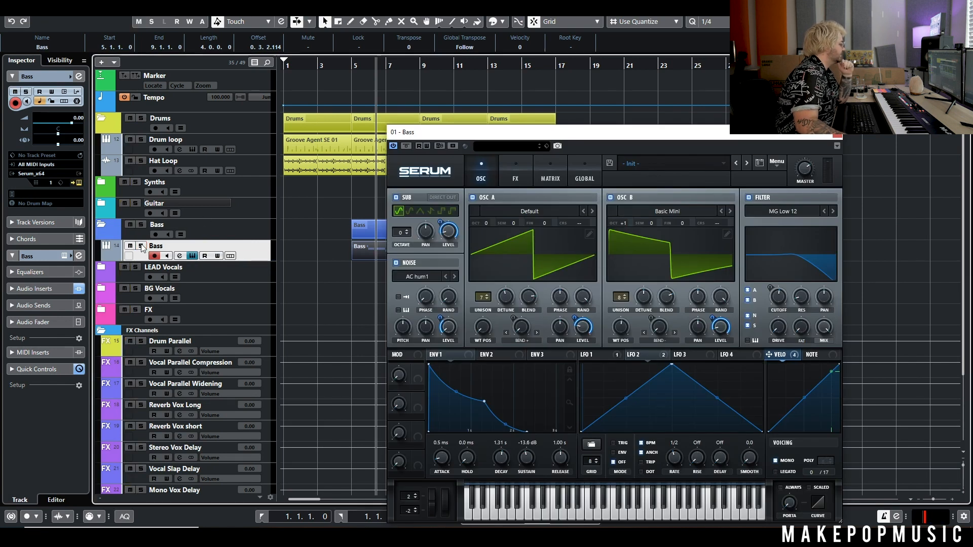
left_click(348, 95)
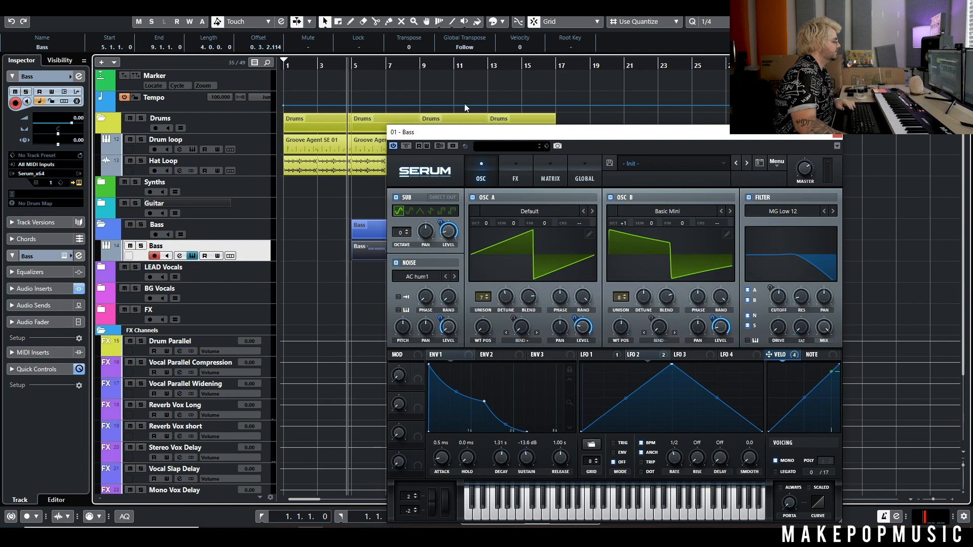
key("space")
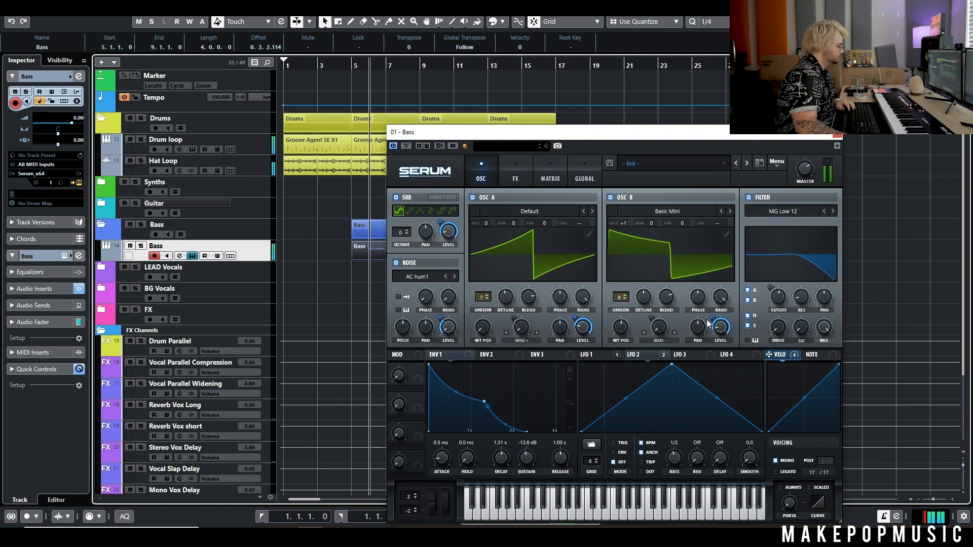
Reshape LFO 1's envelope-style curve by moving its second point.
left_click(598, 354)
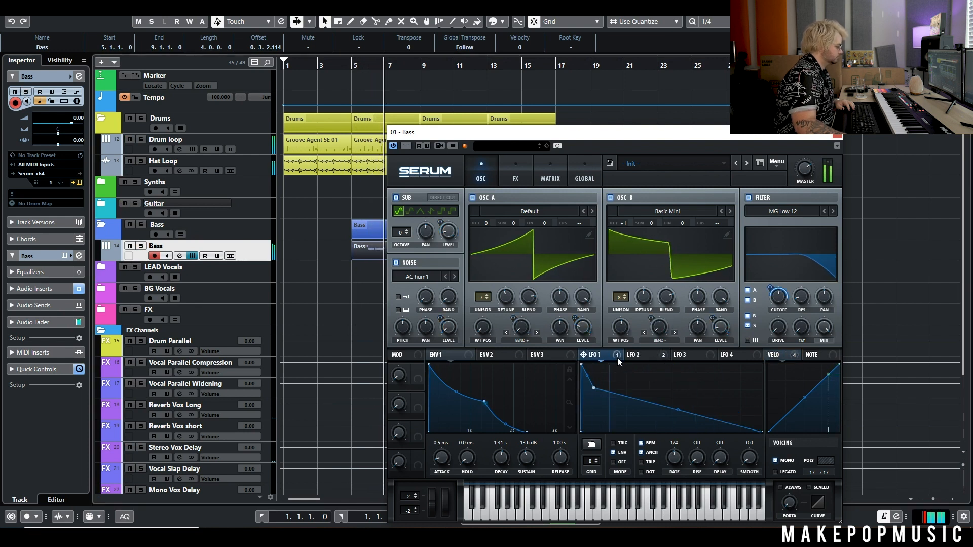
left_click_drag(593, 388, 599, 401)
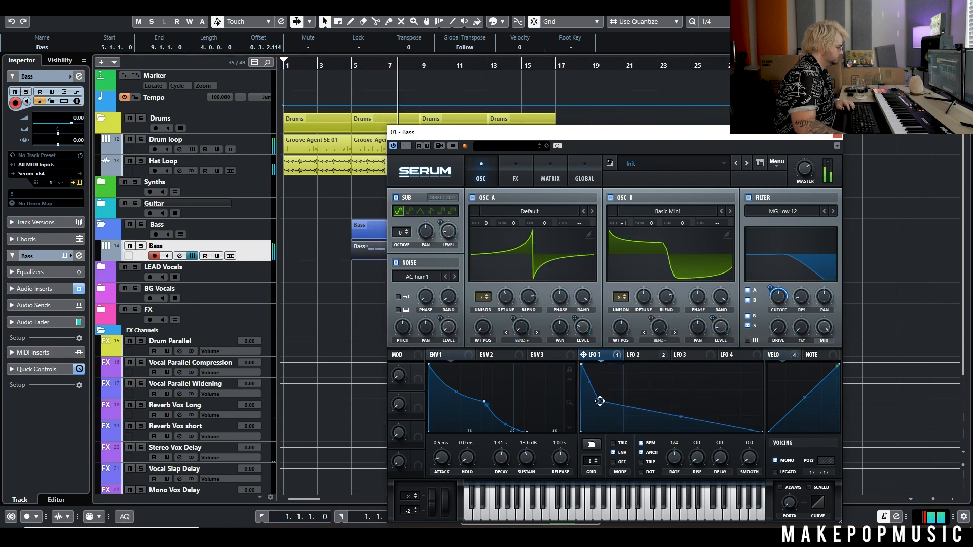
key("space")
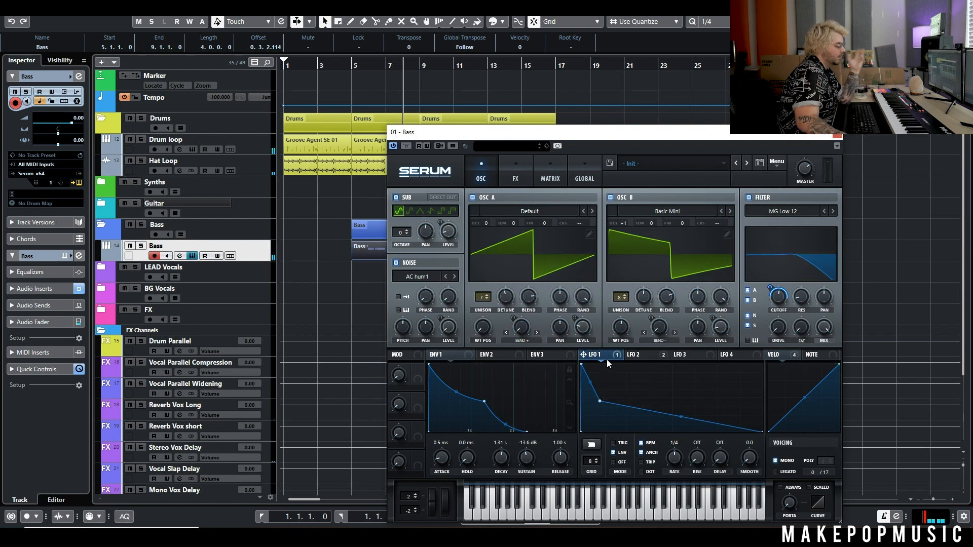
left_click_drag(599, 402, 603, 396)
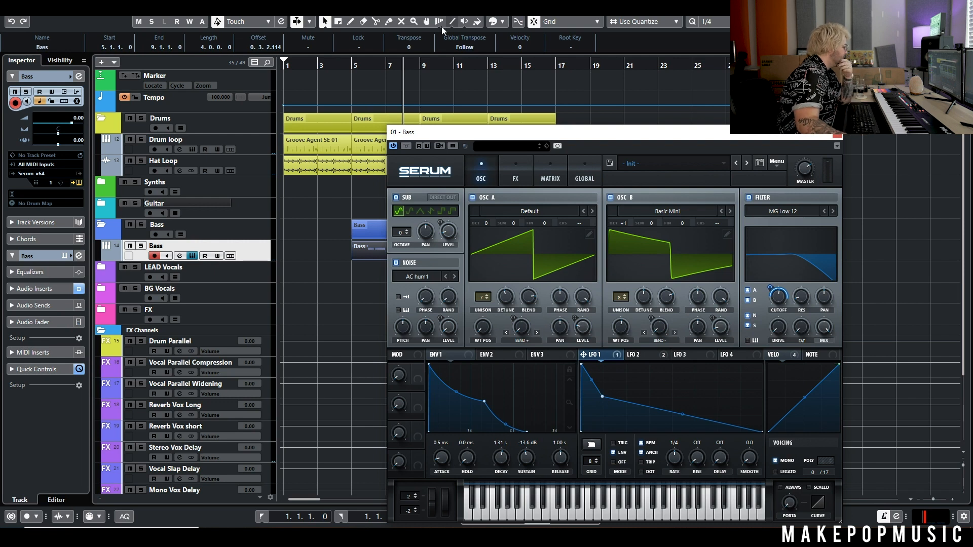
left_click(352, 64)
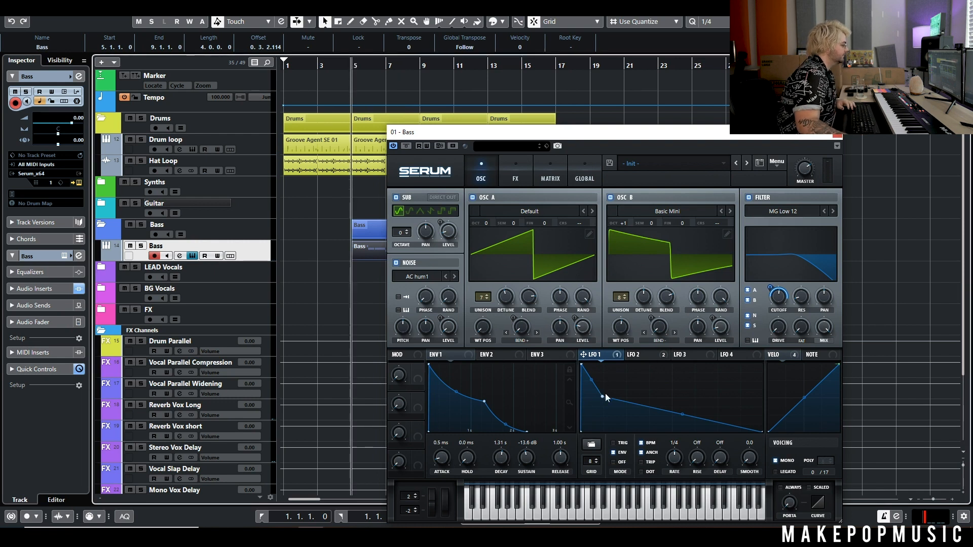
key("space")
mouse_move(605, 397)
left_mouse_down()
mouse_move(592, 395)
mouse_move(602, 409)
left_mouse_up()
Raise the filter cutoff to about 601 Hz and nudge an LFO 1 point.
mouse_move(778, 312)
mouse_move(778, 312)
left_mouse_down()
mouse_move(787, 288)
mouse_move(780, 305)
left_mouse_up()
key("space")
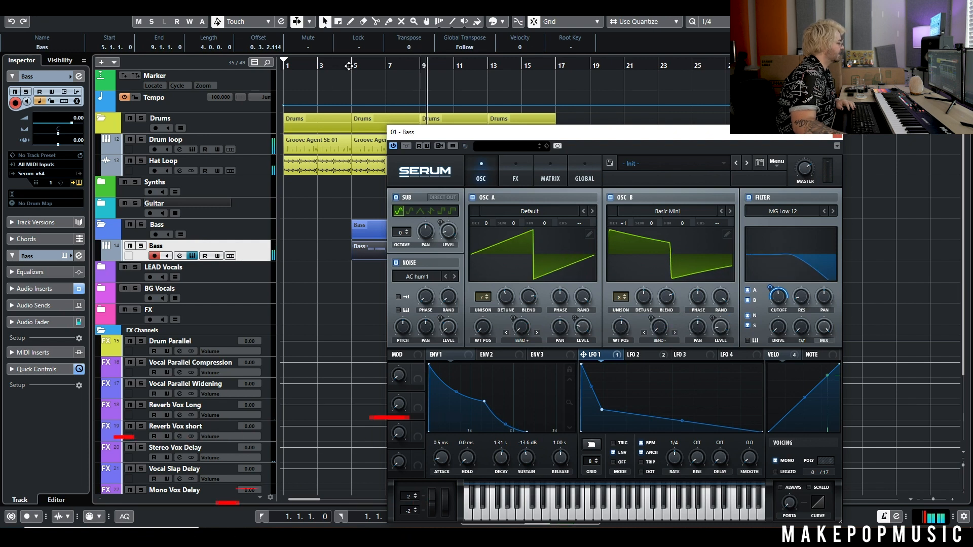
left_click(352, 65)
key("space")
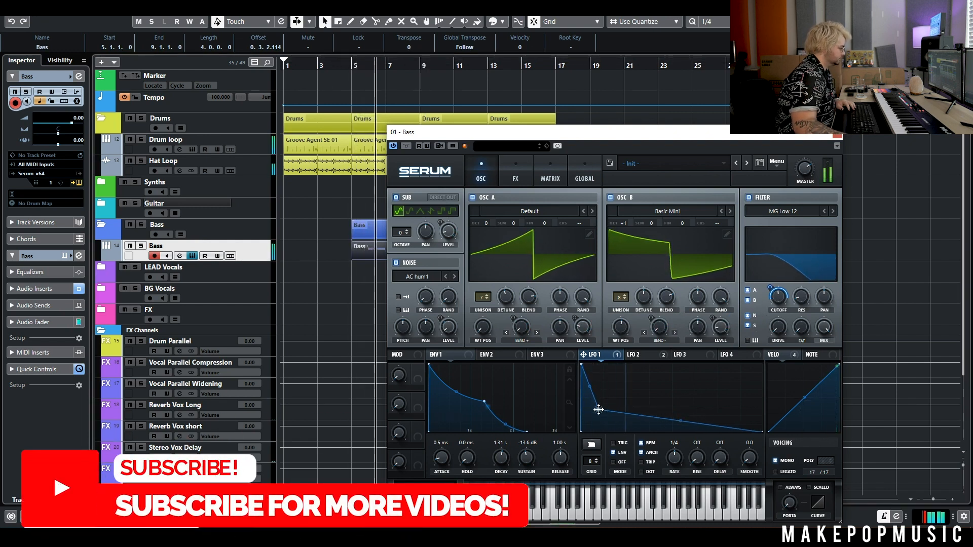
left_click_drag(603, 409, 607, 402)
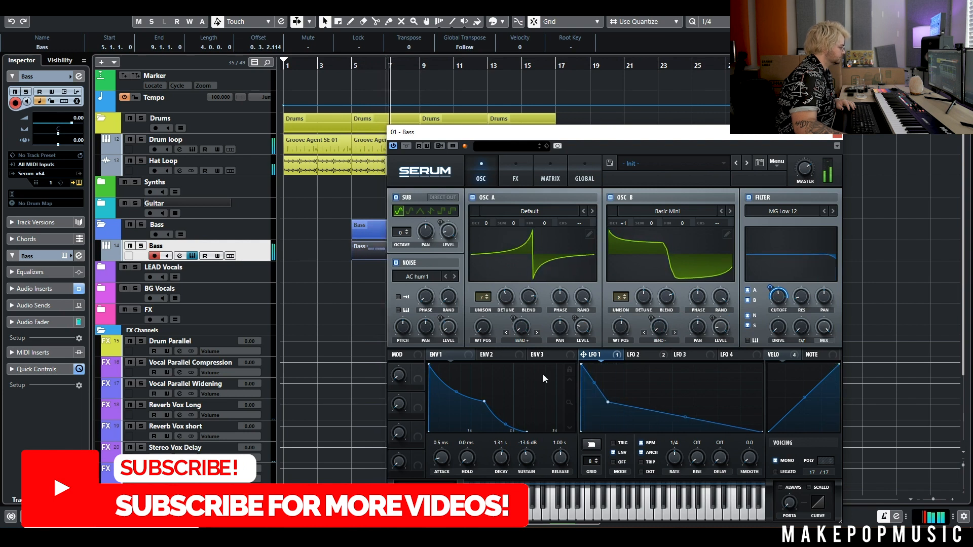
Drop oscillator B's octave to 0 after reviewing the LFO 2 and velocity routings.
left_click(668, 357)
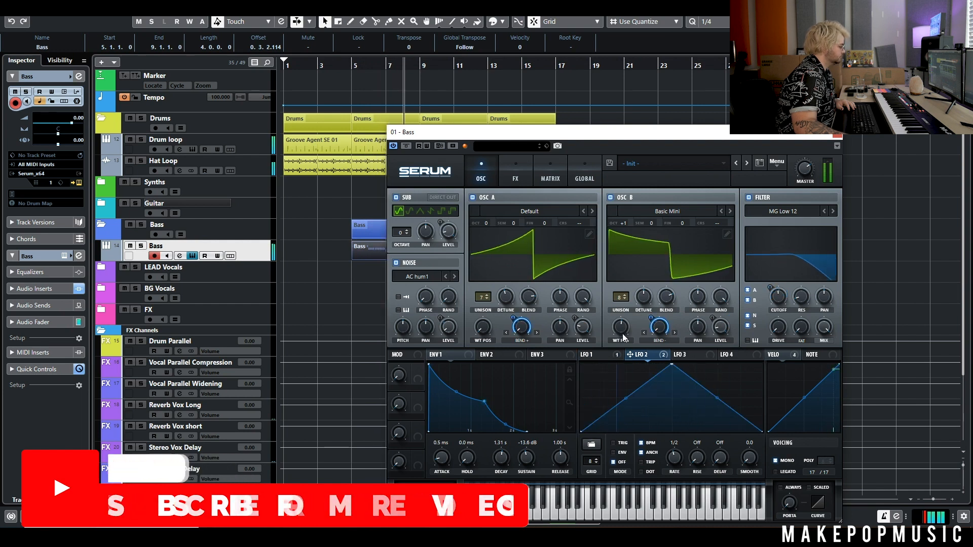
left_click(789, 356)
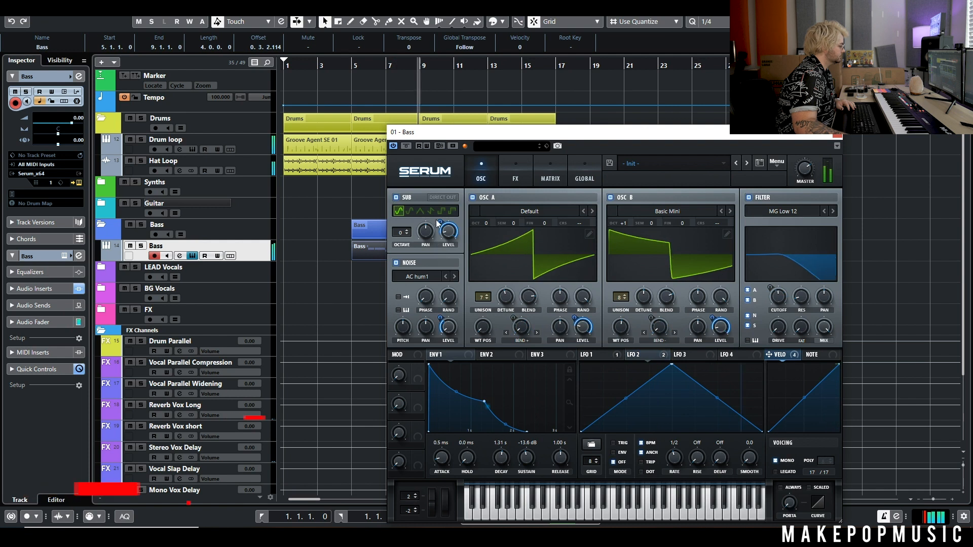
mouse_move(446, 227)
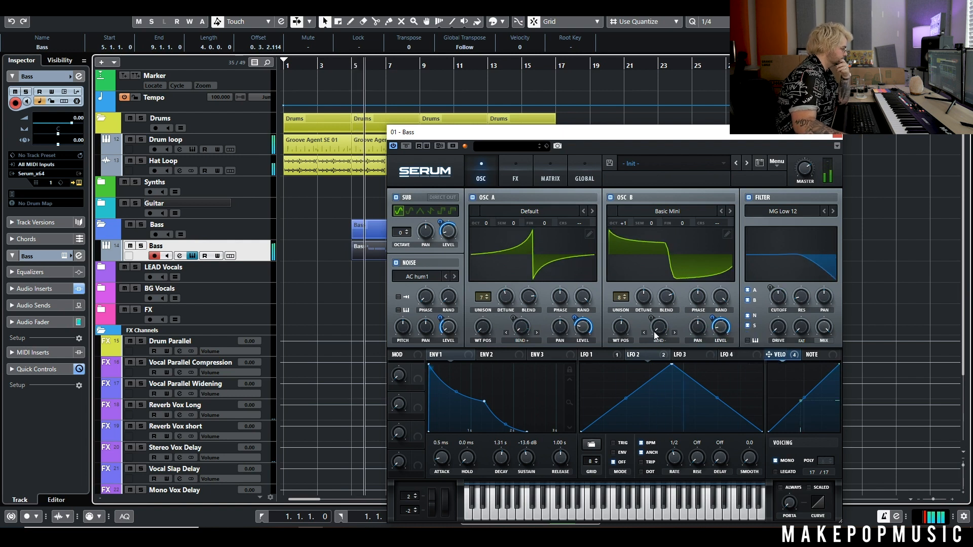
left_click_drag(624, 221, 625, 228)
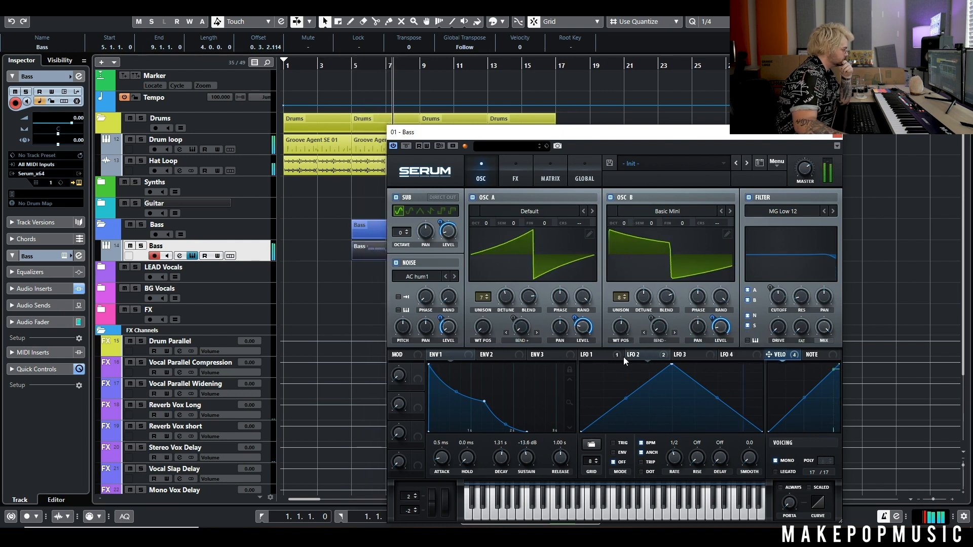
left_click(592, 355)
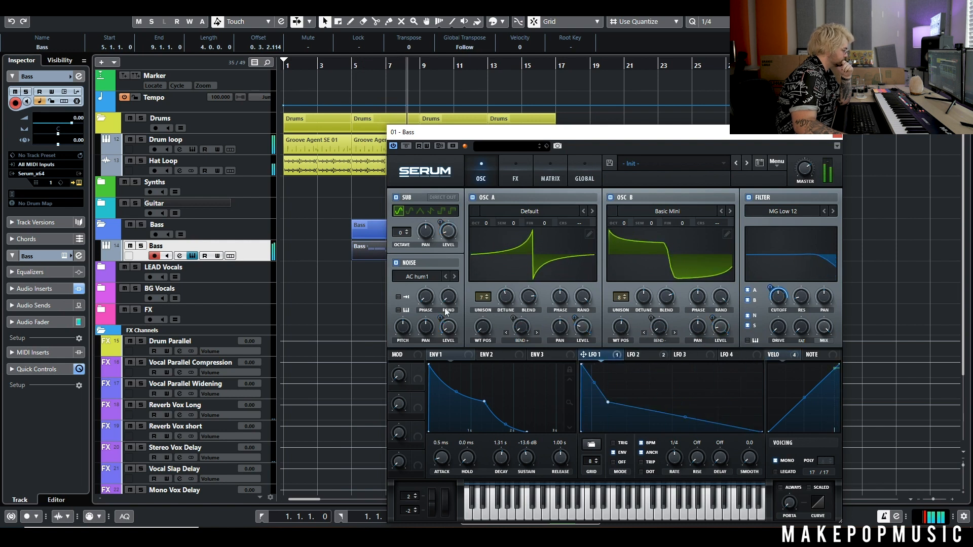
left_click(773, 355)
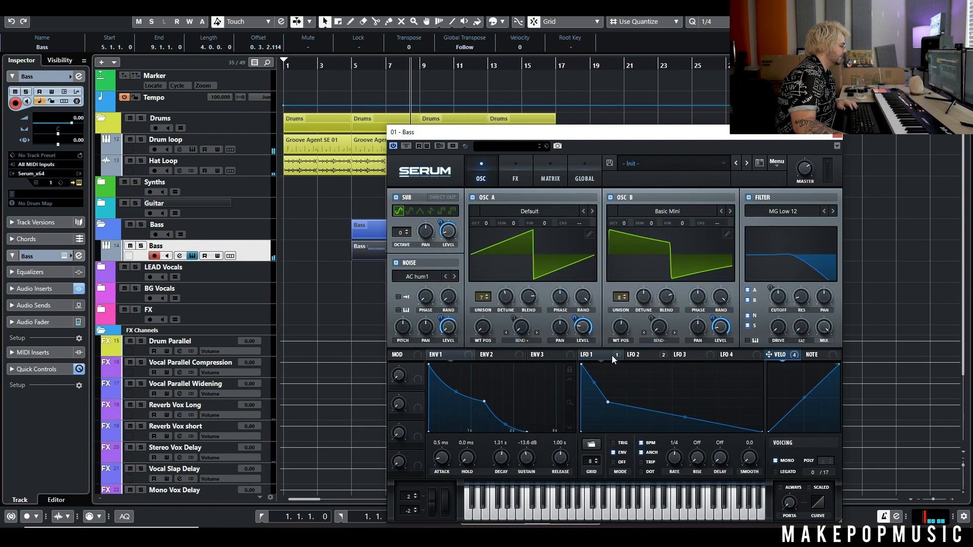
left_click(350, 65)
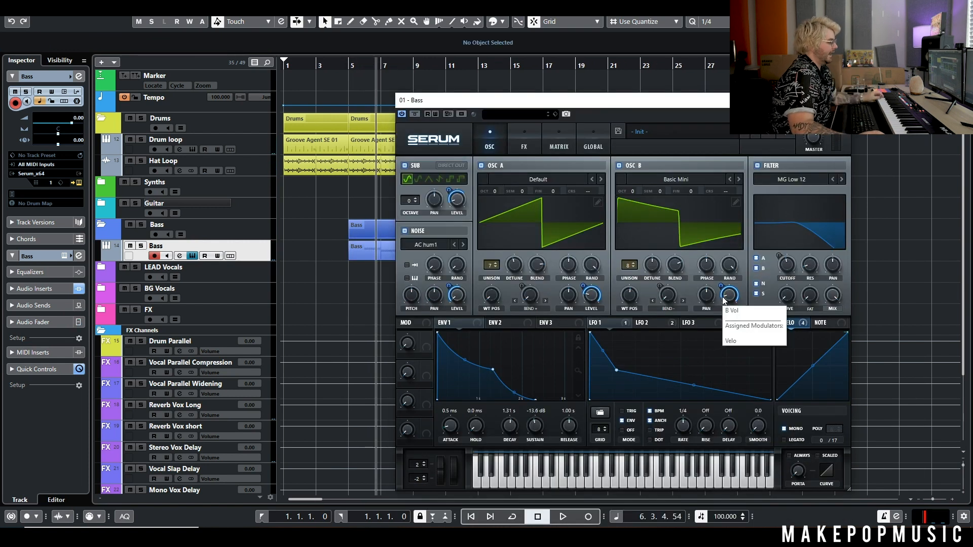
Step the filter type toward MG Low 24 and audition the soloed Bass track from bar 5.
left_click(840, 180)
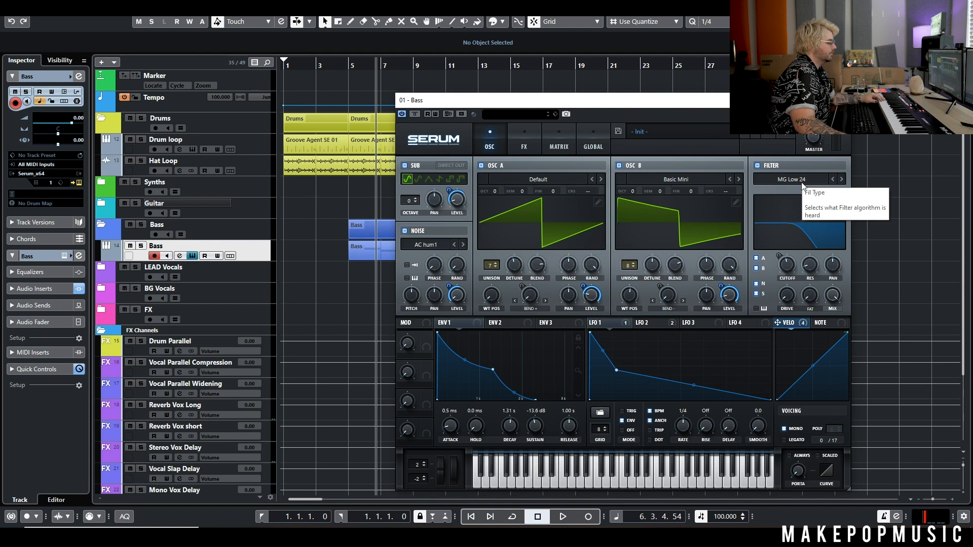
left_click(349, 66)
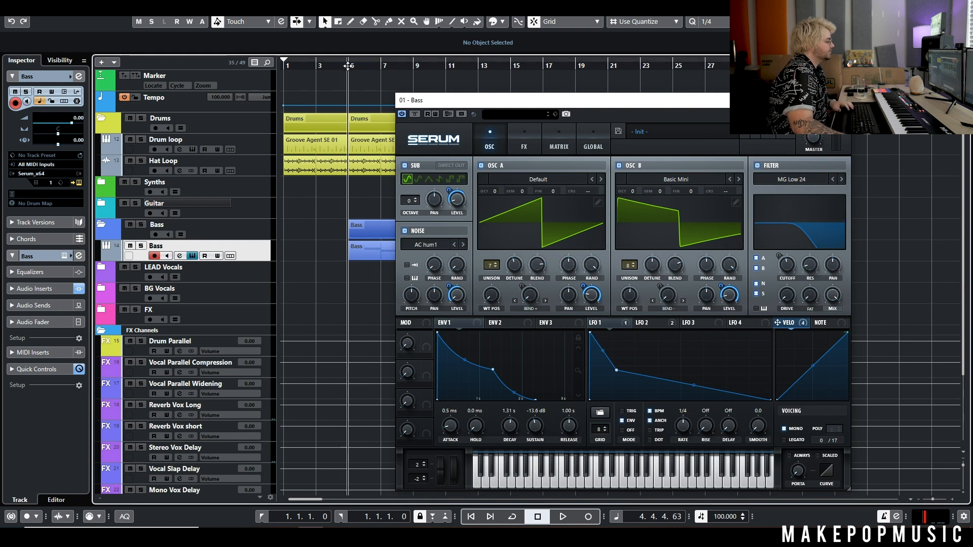
left_click(141, 245)
key("space")
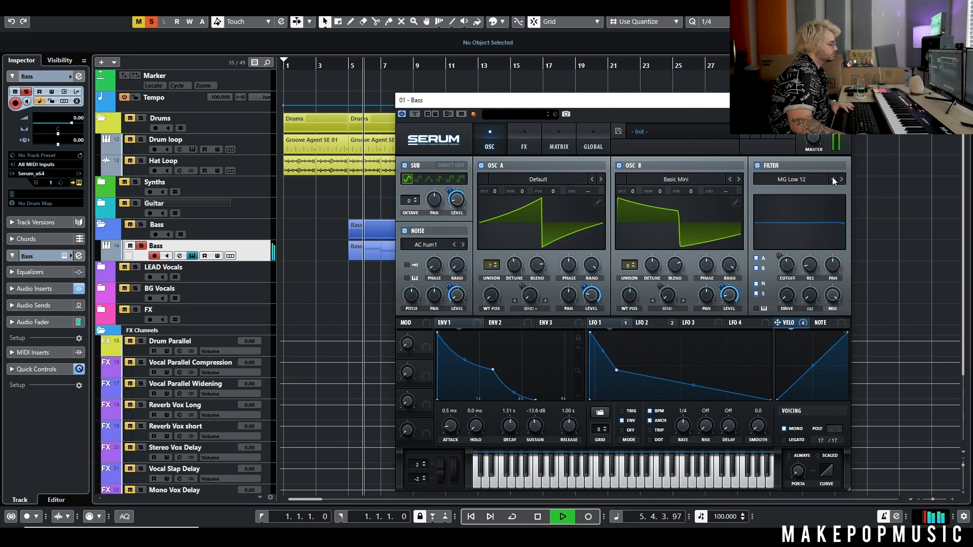
key("space")
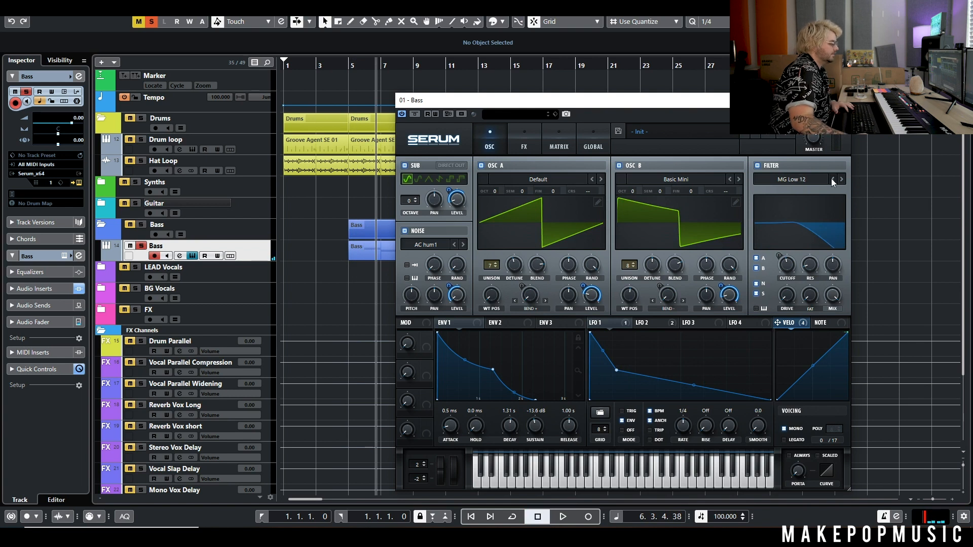
Set the filter to MG Low 24, unsolo Bass, and raise LFO 1's second curve point during playback.
left_click(841, 179)
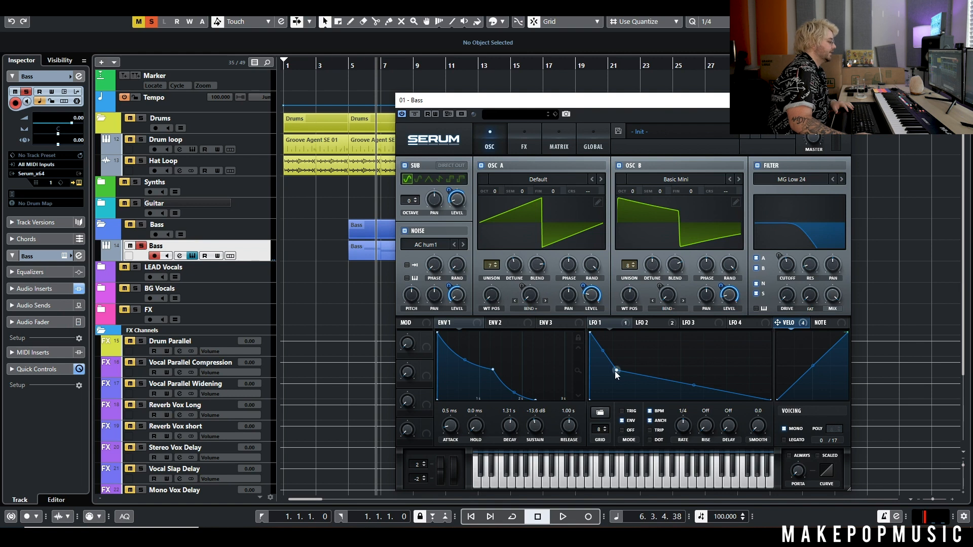
left_click(349, 66)
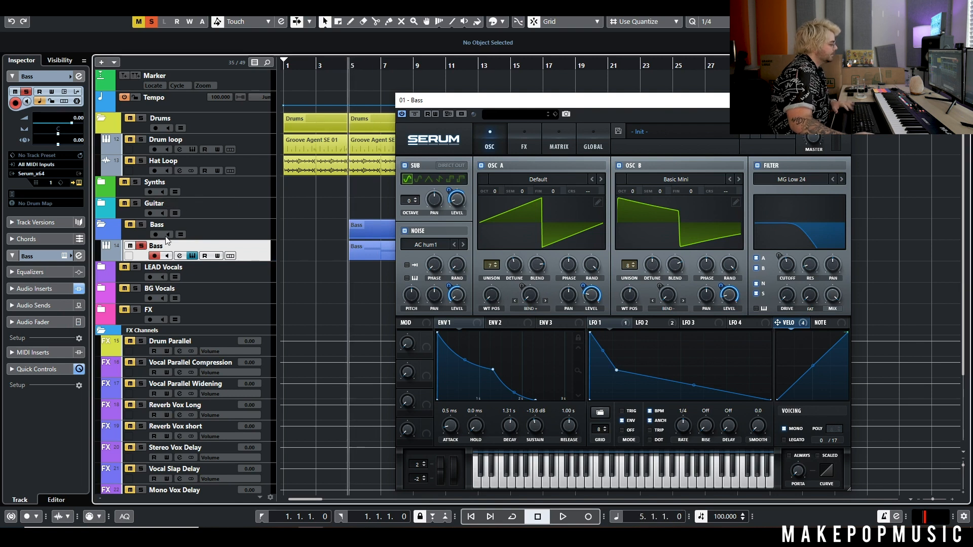
key("space")
left_click(142, 246)
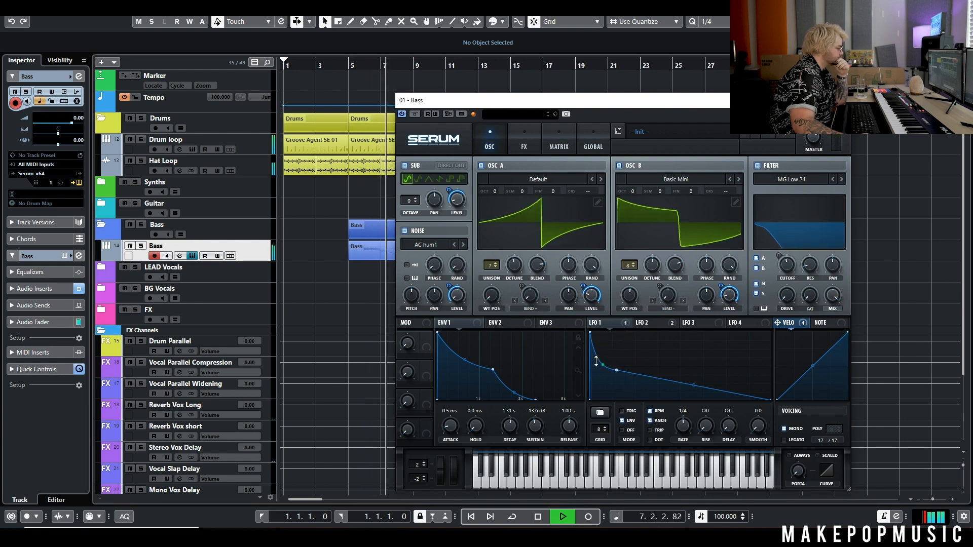
mouse_move(617, 371)
left_mouse_down()
mouse_move(610, 349)
mouse_move(680, 354)
mouse_move(680, 365)
mouse_move(624, 370)
left_mouse_up()
key("space")
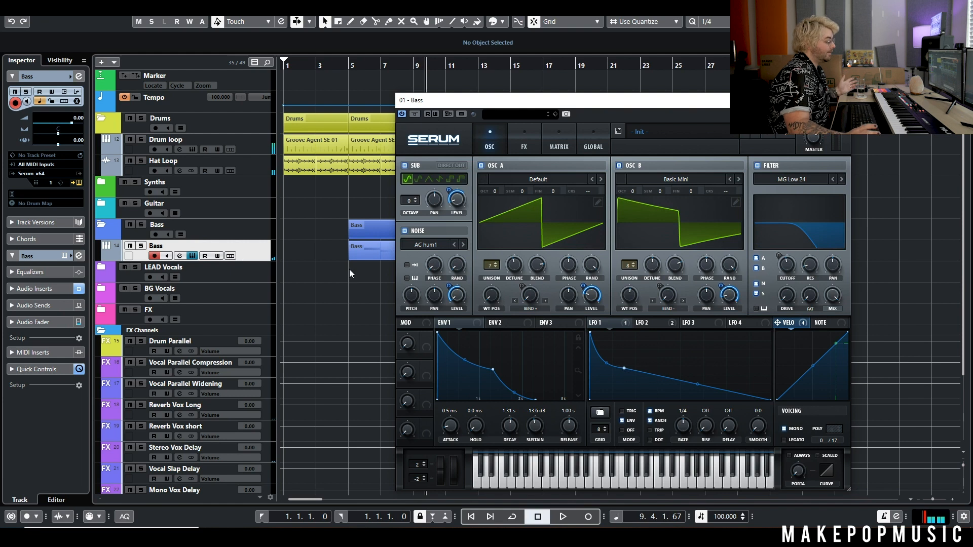
Load the BSOD_Square wavetable into oscillator A and play the soloed Bass from bar 5.
left_click(600, 180)
left_click(601, 180)
left_click(600, 180)
left_click(600, 180)
left_click(601, 180)
left_click(600, 180)
key("space")
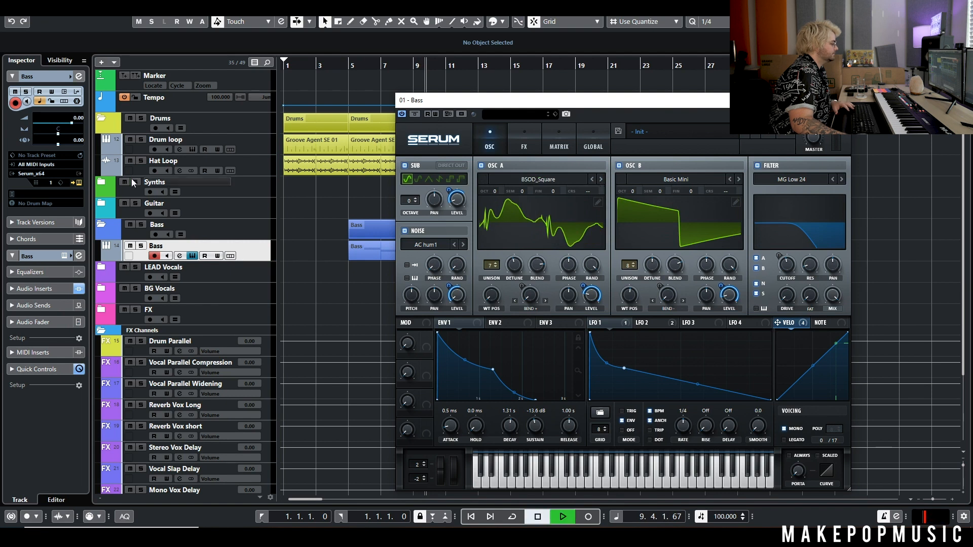
left_click(346, 66)
key("s")
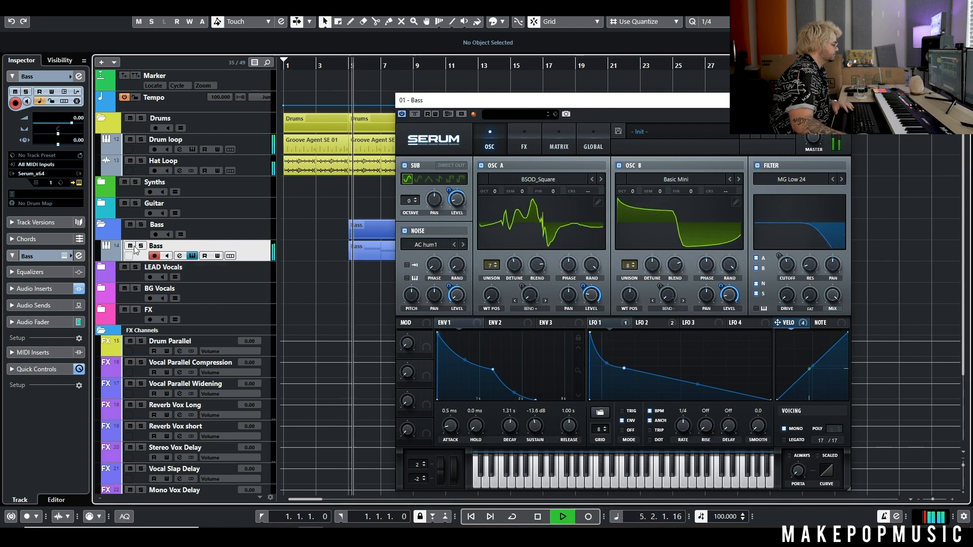
Load the Jno wavetable into oscillator B.
left_click(739, 179)
left_click(739, 180)
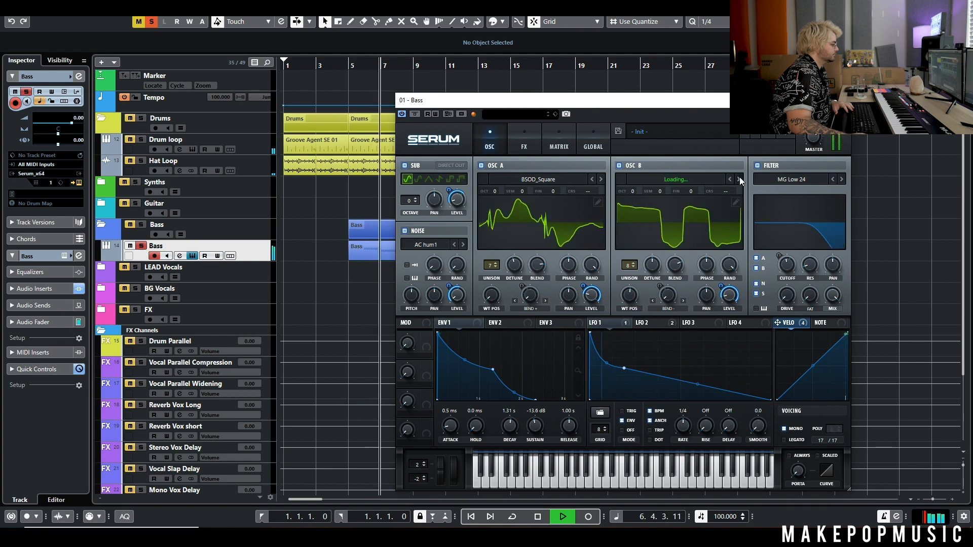
left_click(739, 179)
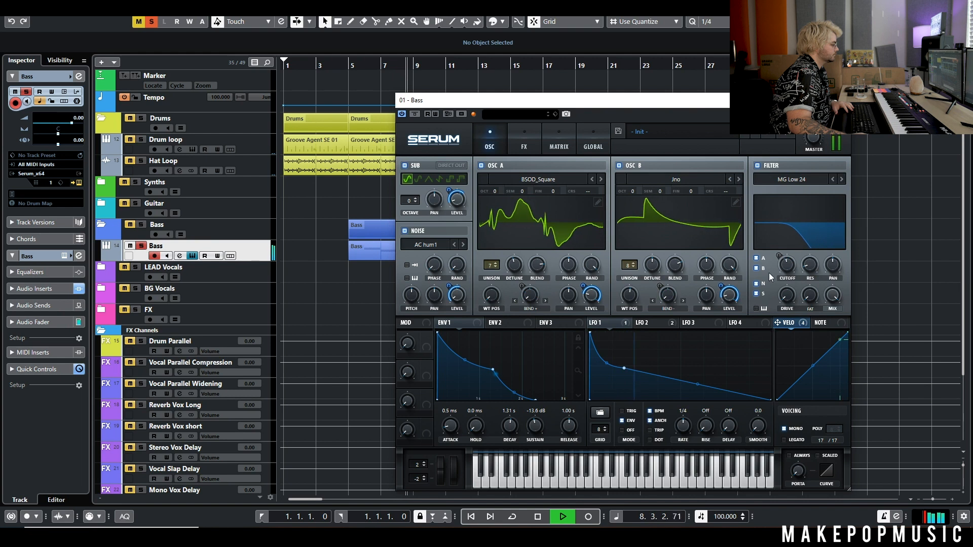
Nudge an LFO 1 curve point up and left, then compare MG Low 12 against MG Low 24.
left_click(622, 324)
left_click_drag(624, 368, 613, 362)
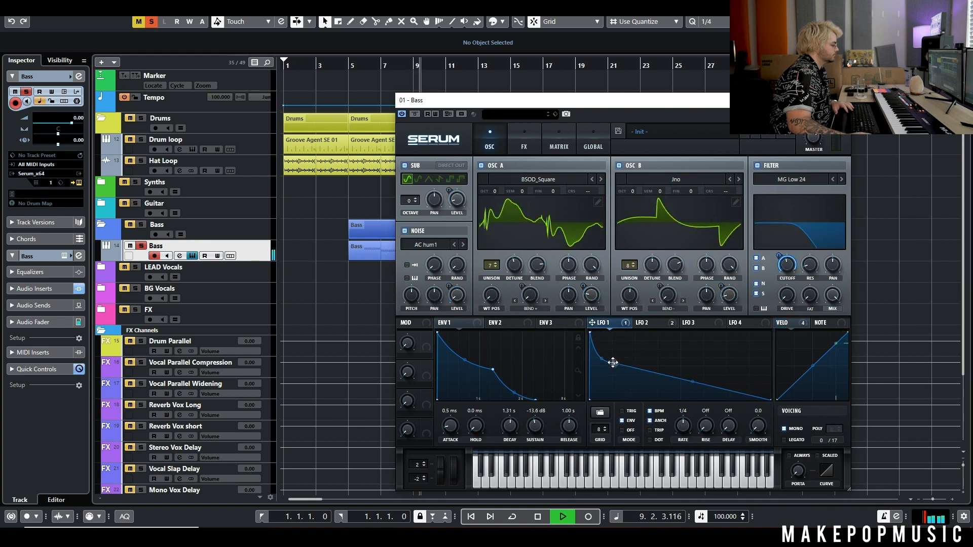
left_click(832, 180)
left_click(842, 179)
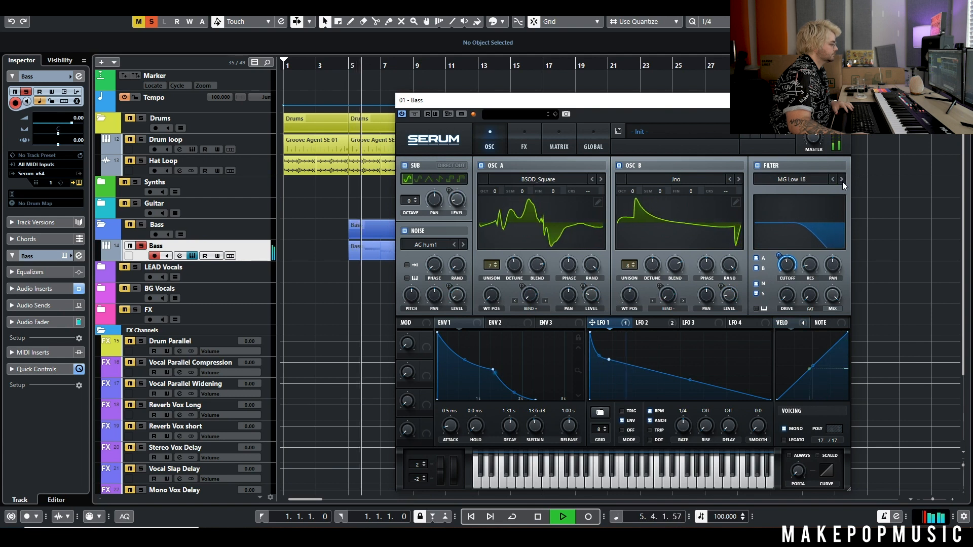
Unsolo the Bass track and raise oscillator B by one octave to +1, replaying from bar 5.
left_click(141, 247)
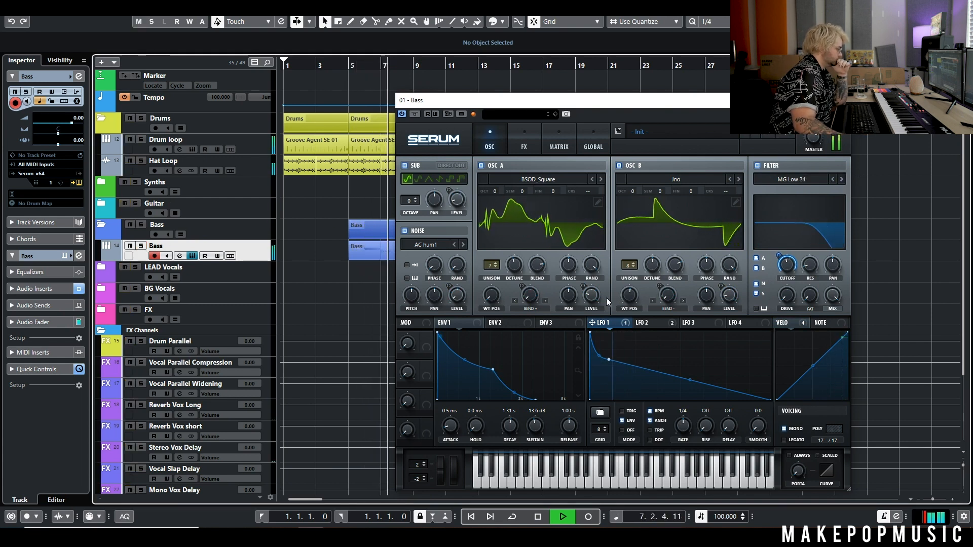
left_click_drag(632, 192, 638, 187)
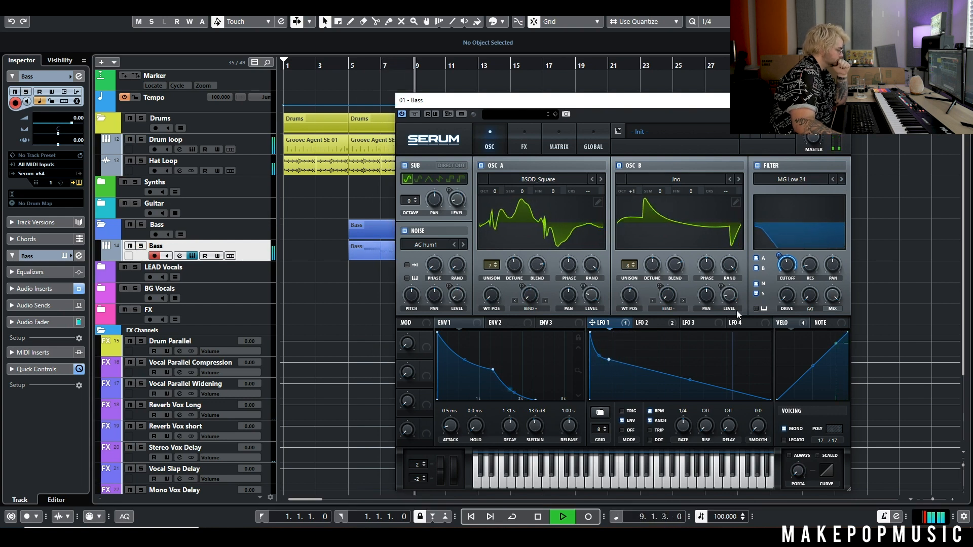
left_click(353, 66)
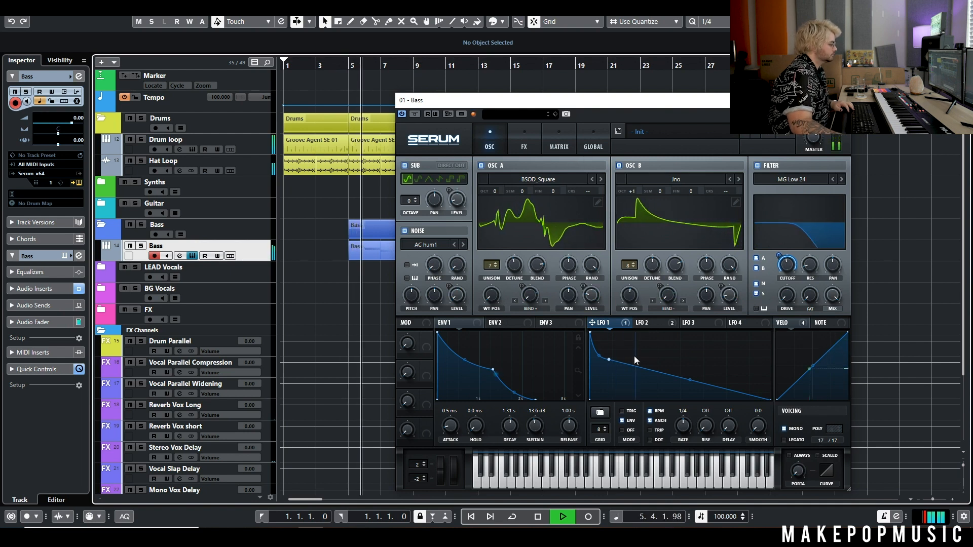
Lower an LFO 1 point and bend the curve outward into a bowed decay, then glance at the FX rack.
mouse_move(689, 380)
left_mouse_down()
mouse_move(684, 390)
mouse_move(685, 369)
left_mouse_up()
left_click_drag(610, 365, 641, 365)
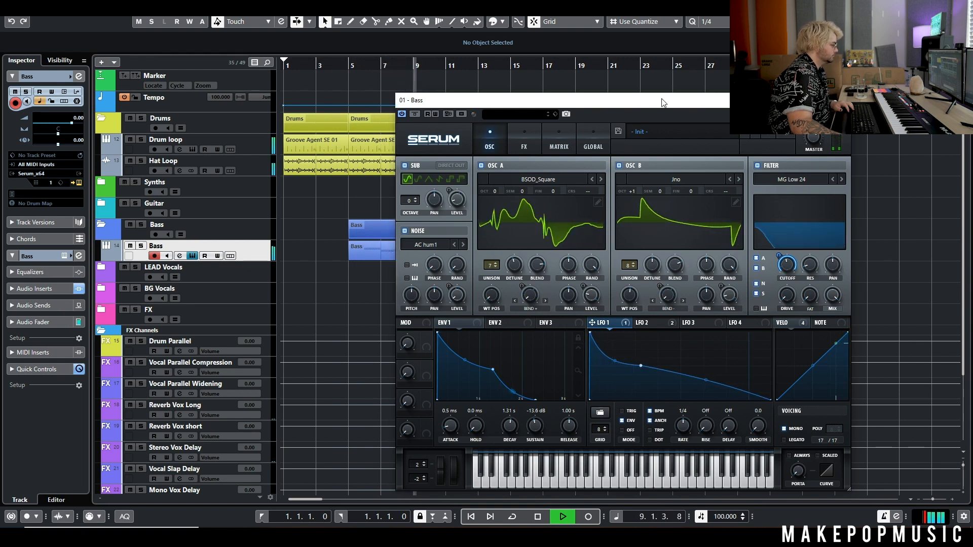
key("space")
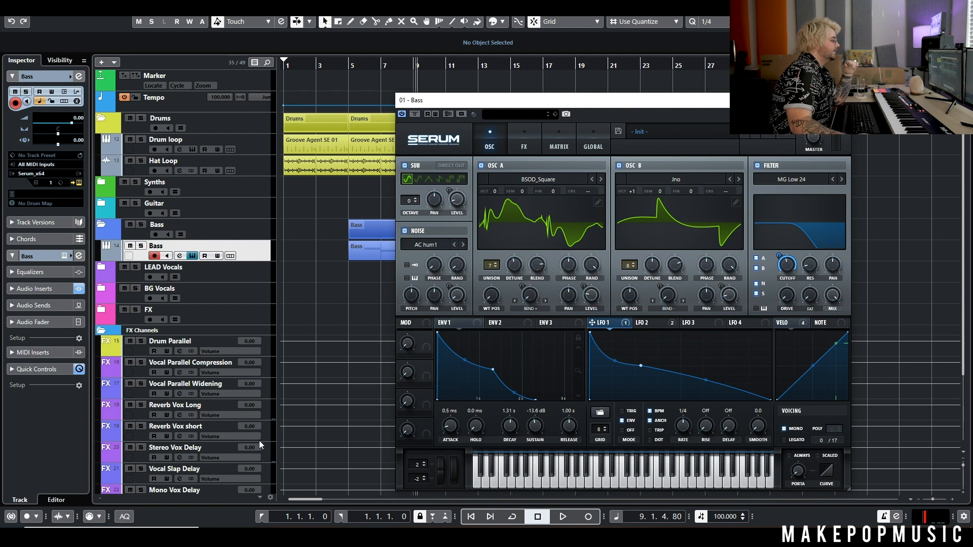
left_click(522, 147)
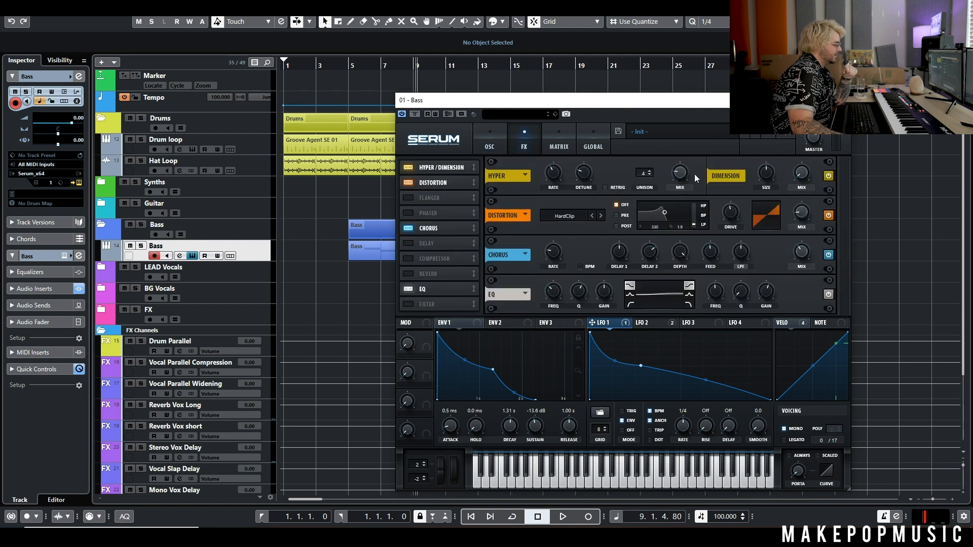
left_click(488, 147)
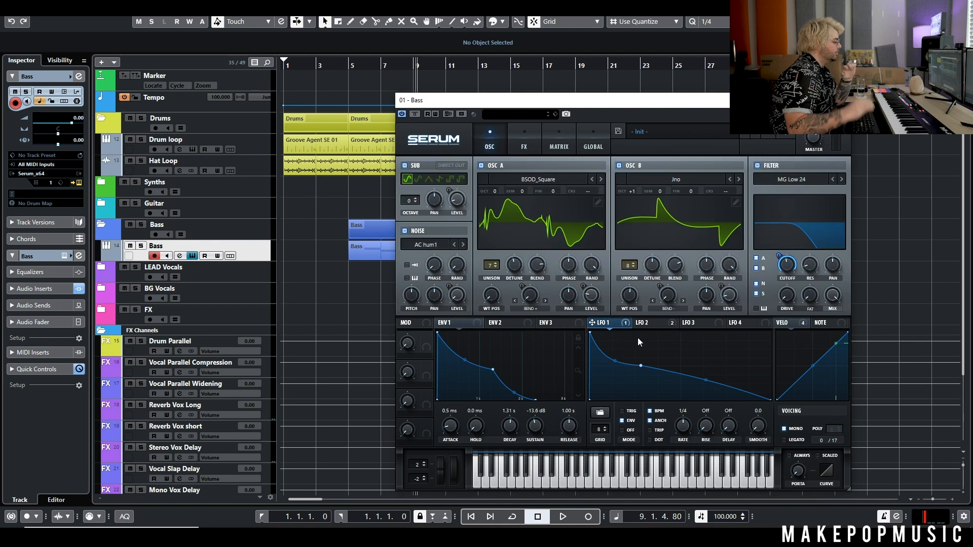